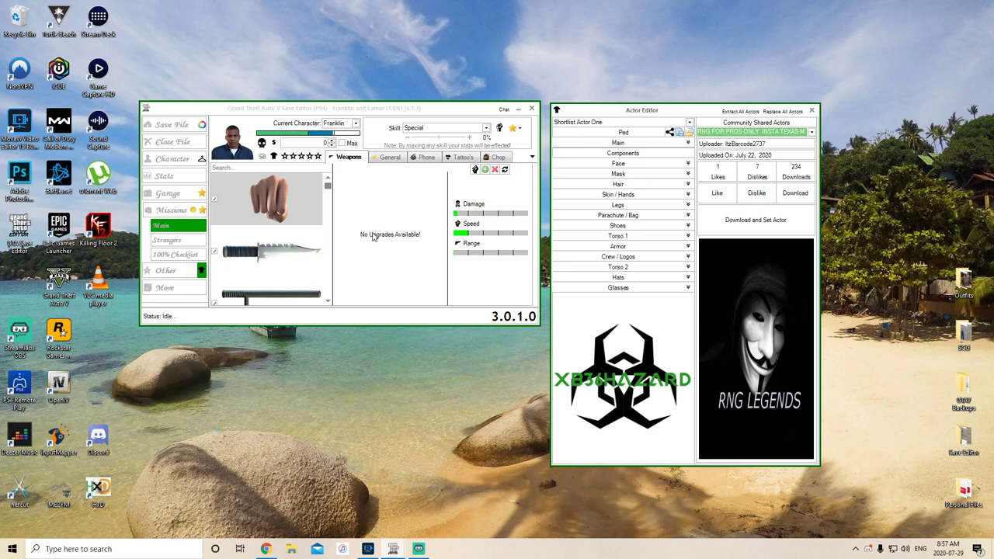
Look through the Main model settings and the Mask component of Shortlist Actor One, collapsing each section after viewing
{"action": "left_click", "coordinate": [688, 143]}
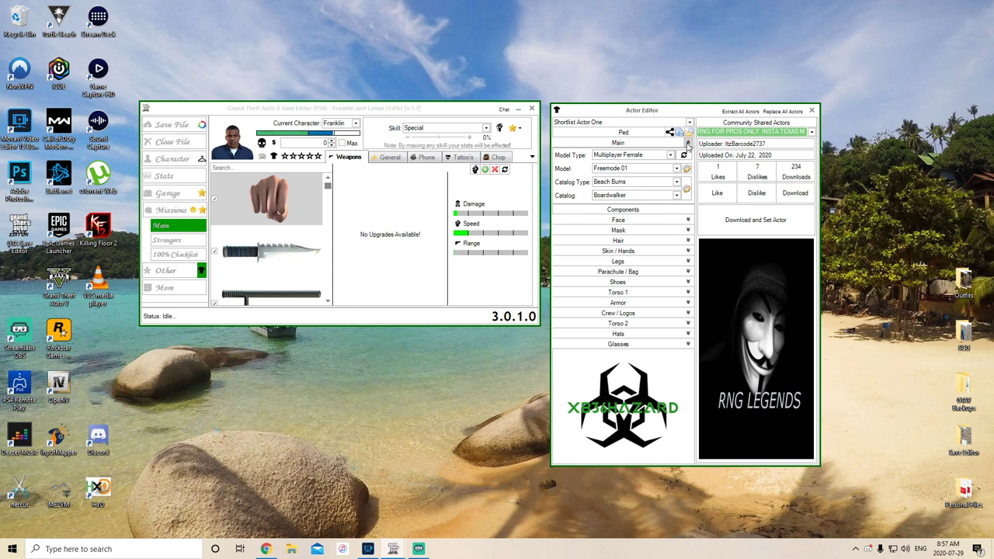
{"action": "left_click", "coordinate": [687, 145]}
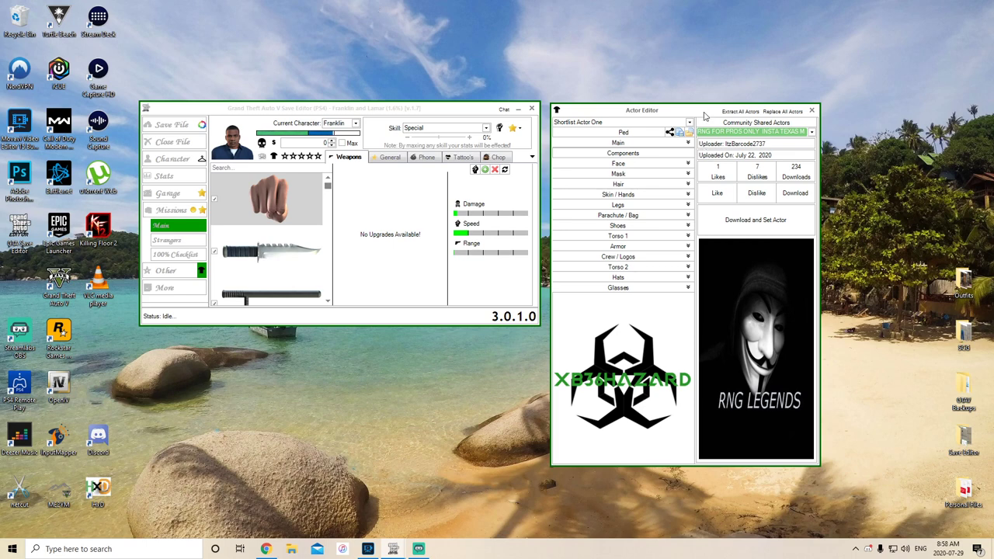
{"action": "left_click", "coordinate": [683, 176]}
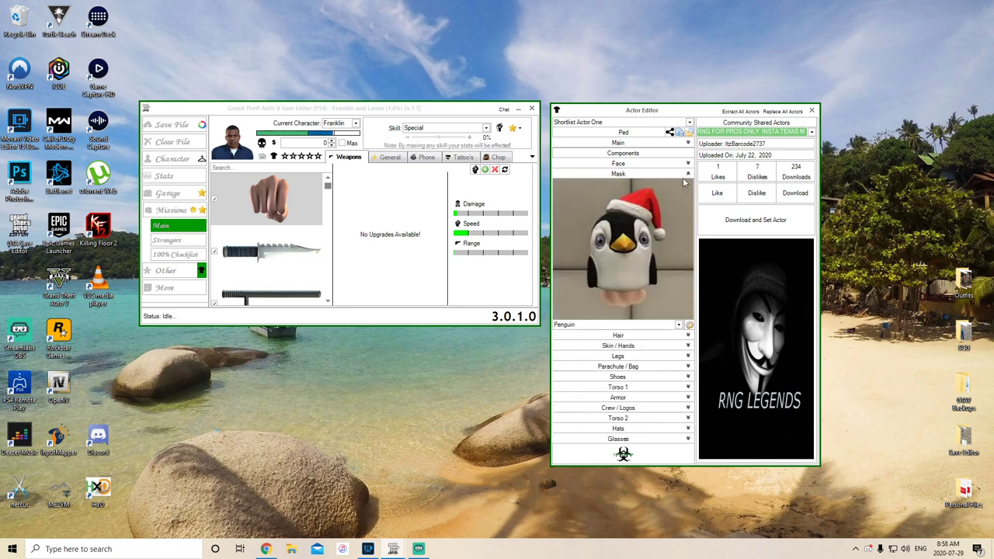
{"action": "left_click", "coordinate": [687, 176]}
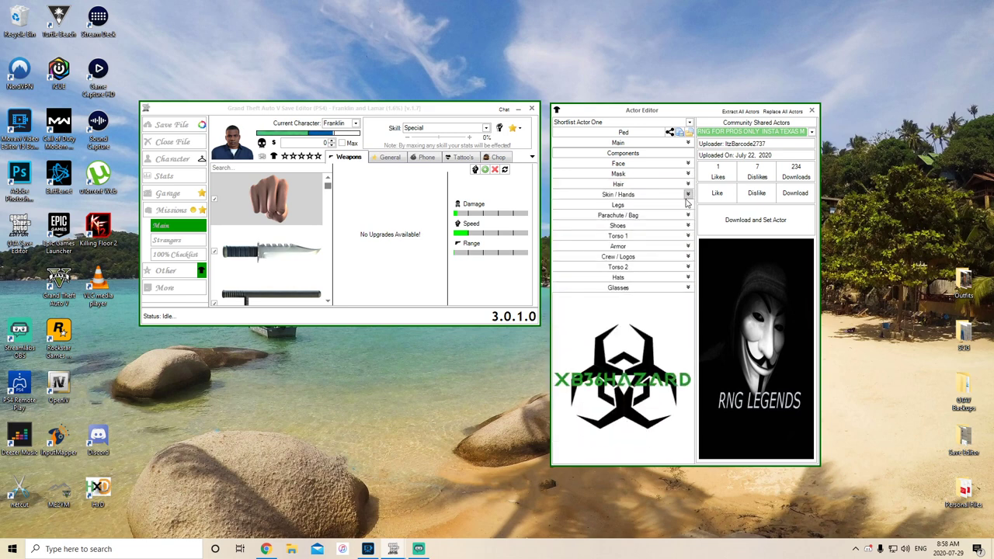
Check the drawable and texture numbers of the actor's Skin / Hands component without changing them
{"action": "left_click", "coordinate": [687, 195]}
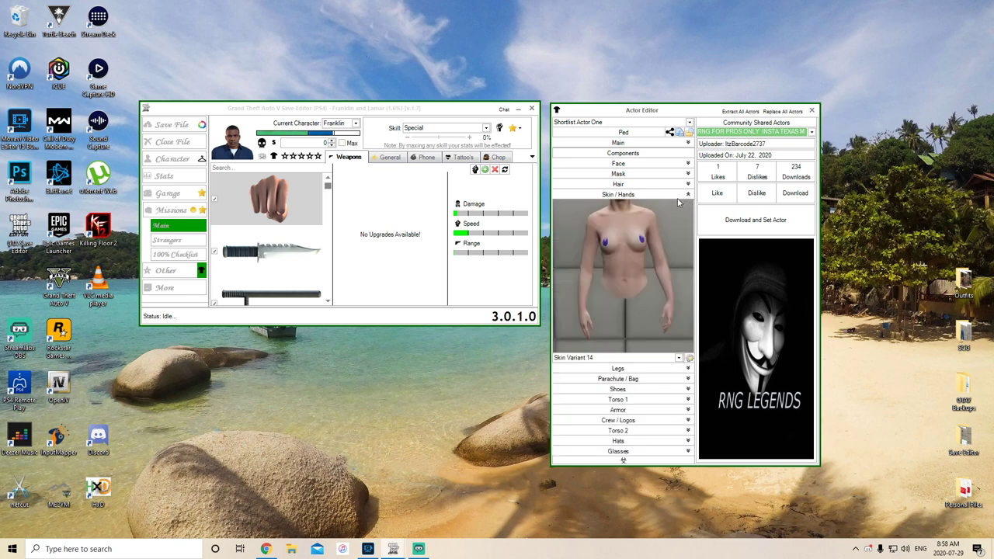
{"action": "left_click", "coordinate": [689, 358]}
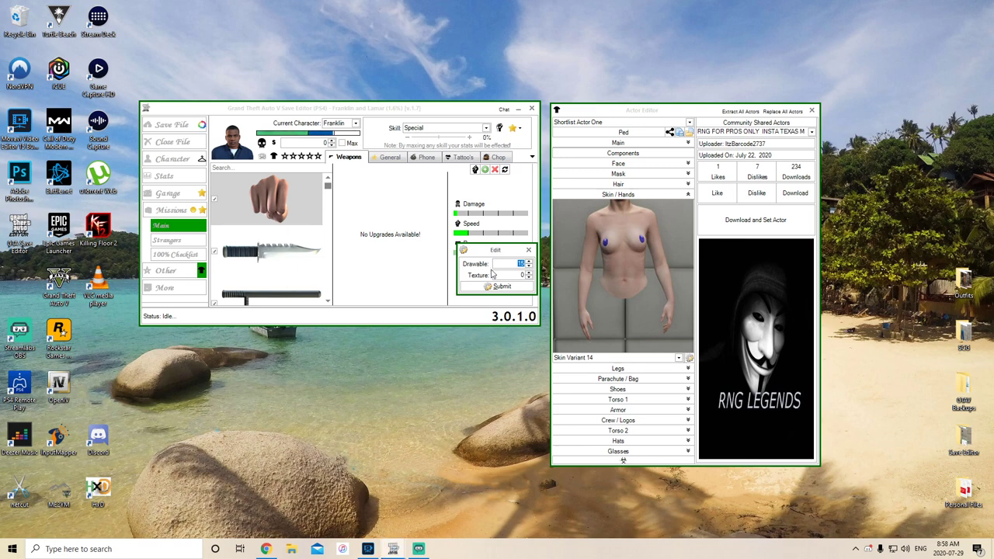
{"action": "left_click_drag", "start_coordinate": [492, 257], "coordinate": [471, 354]}
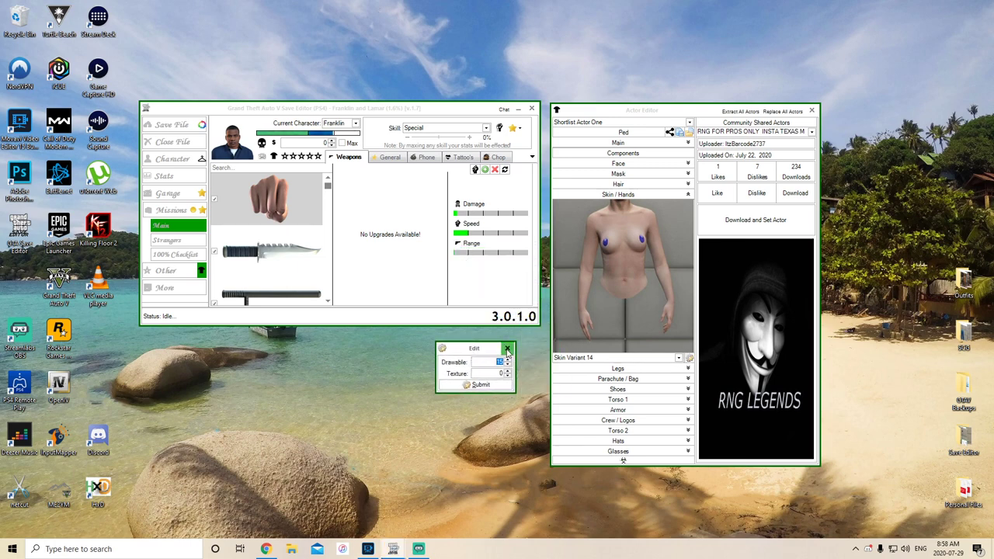
{"action": "left_click", "coordinate": [506, 344]}
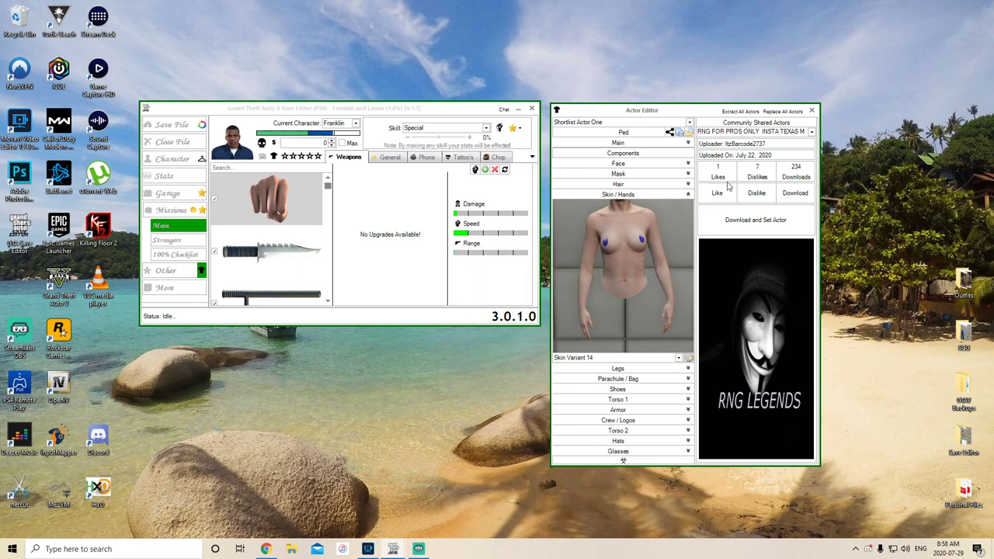
{"action": "left_click", "coordinate": [687, 195]}
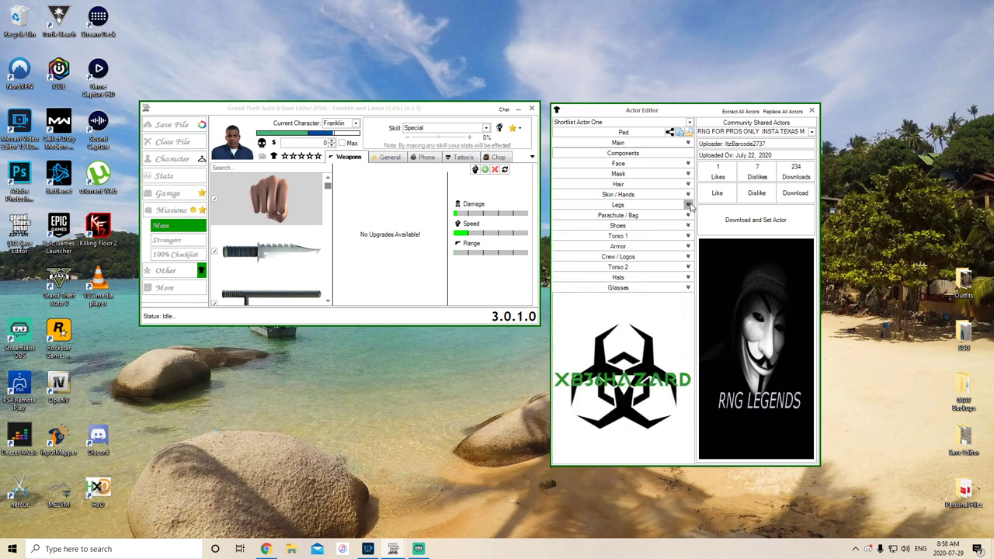
Check the drawable and texture numbers of the actor's Legs component and collapse its section
{"action": "left_click", "coordinate": [687, 204]}
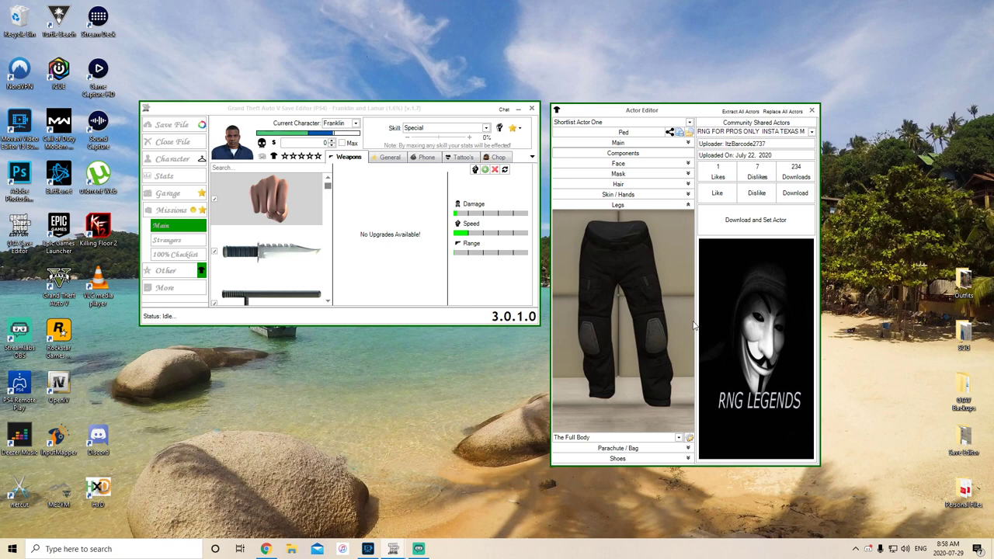
{"action": "left_click", "coordinate": [688, 437]}
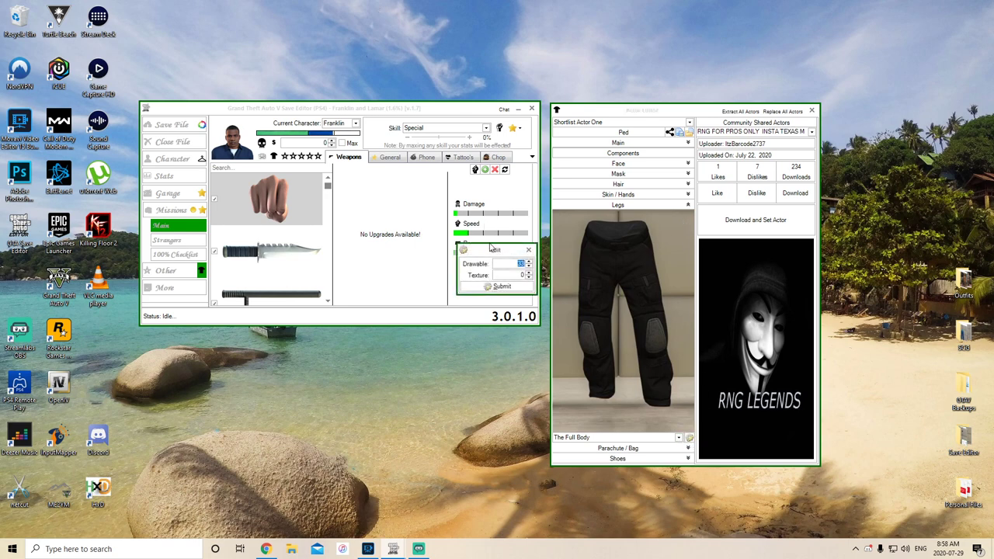
{"action": "left_click_drag", "start_coordinate": [489, 247], "coordinate": [489, 351]}
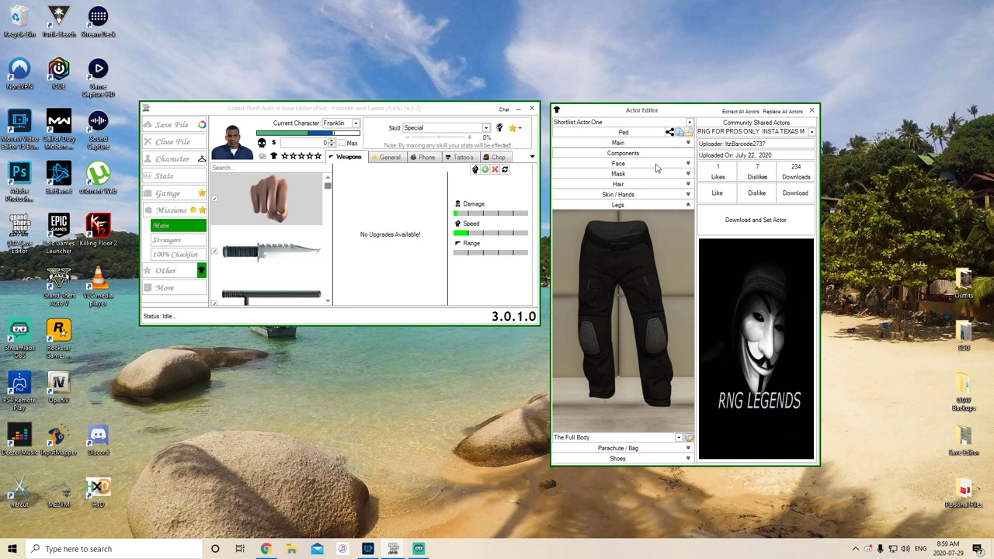
{"action": "left_click", "coordinate": [687, 204]}
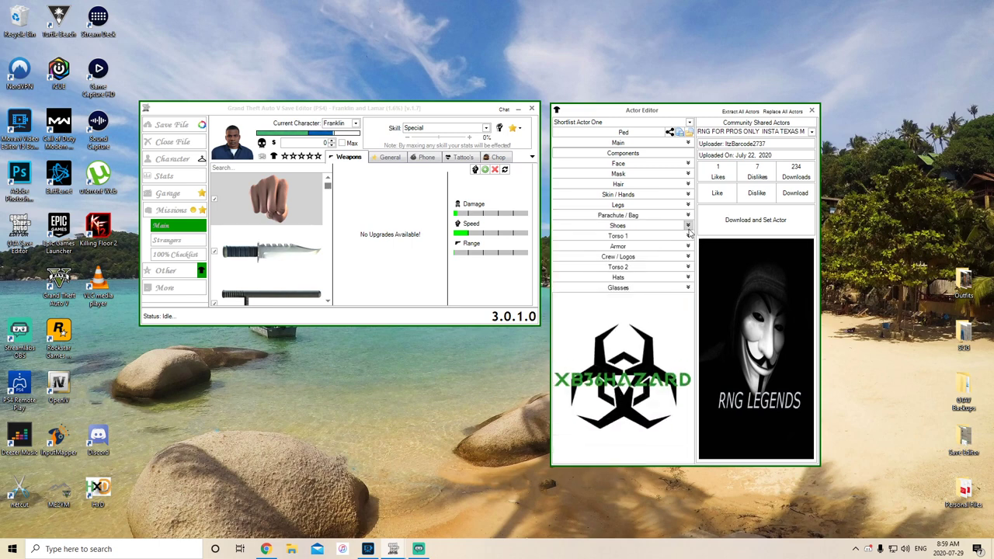
Check the drawable and texture numbers of the actor's Shoes component and collapse its section
{"action": "left_click", "coordinate": [687, 226]}
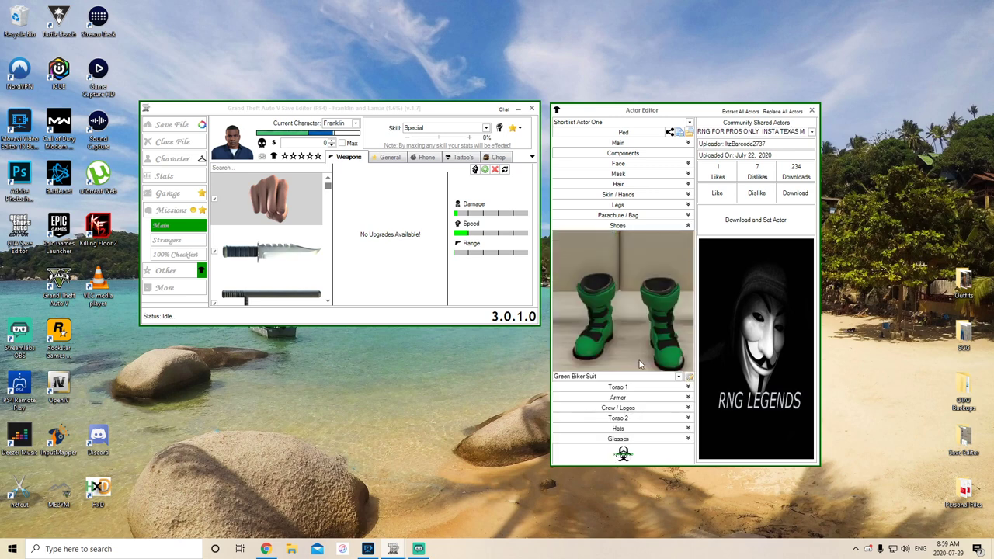
{"action": "left_click", "coordinate": [689, 377]}
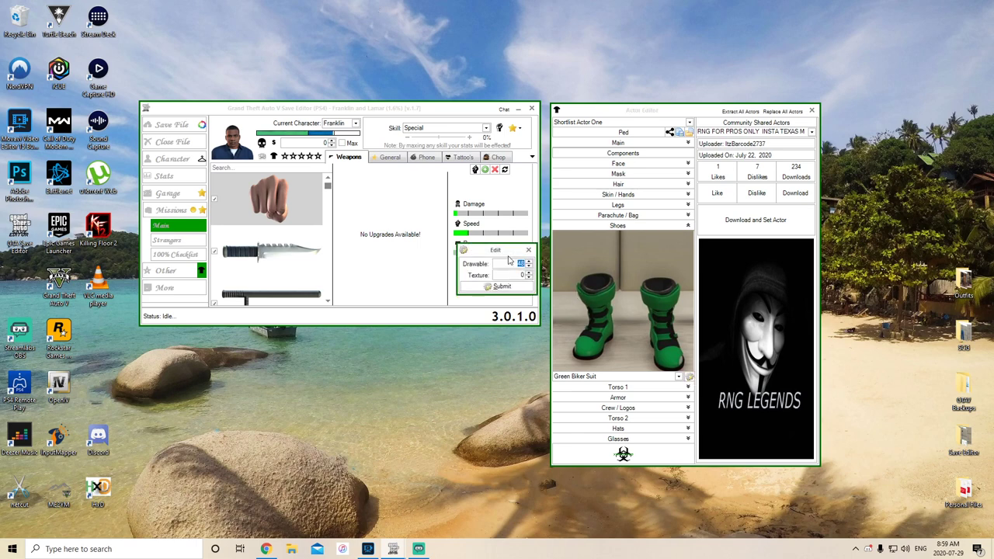
{"action": "left_click_drag", "start_coordinate": [506, 250], "coordinate": [506, 349]}
{"action": "left_click", "coordinate": [527, 349]}
{"action": "left_click", "coordinate": [687, 226]}
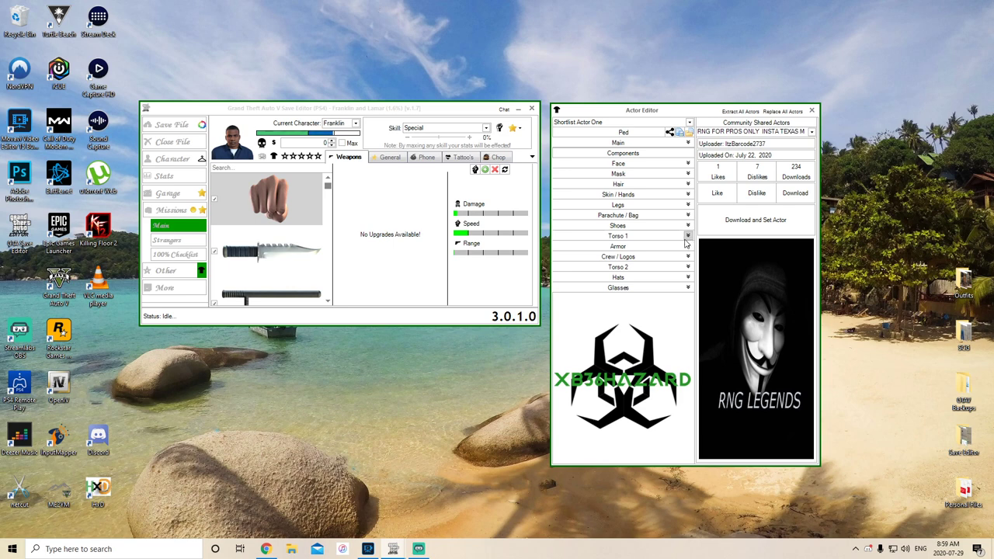
Check the drawable and texture numbers of the actor's Torso 1 component and collapse its section
{"action": "left_click", "coordinate": [686, 238]}
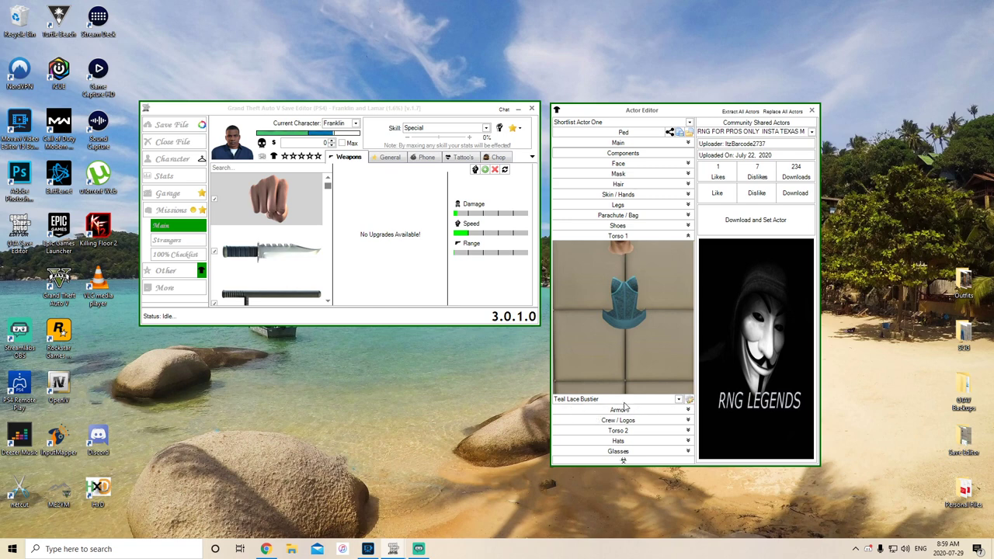
{"action": "left_click", "coordinate": [689, 400]}
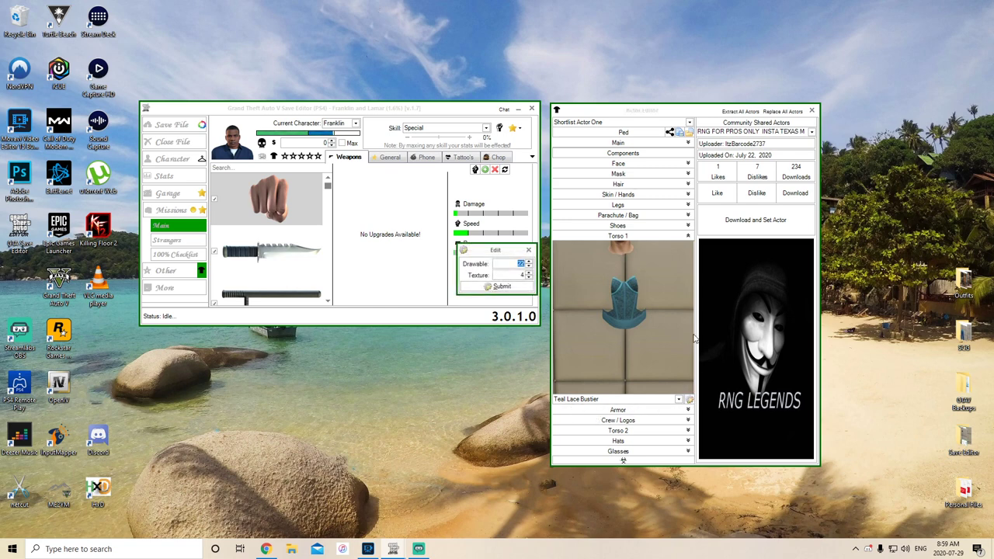
{"action": "left_click_drag", "start_coordinate": [503, 250], "coordinate": [501, 350]}
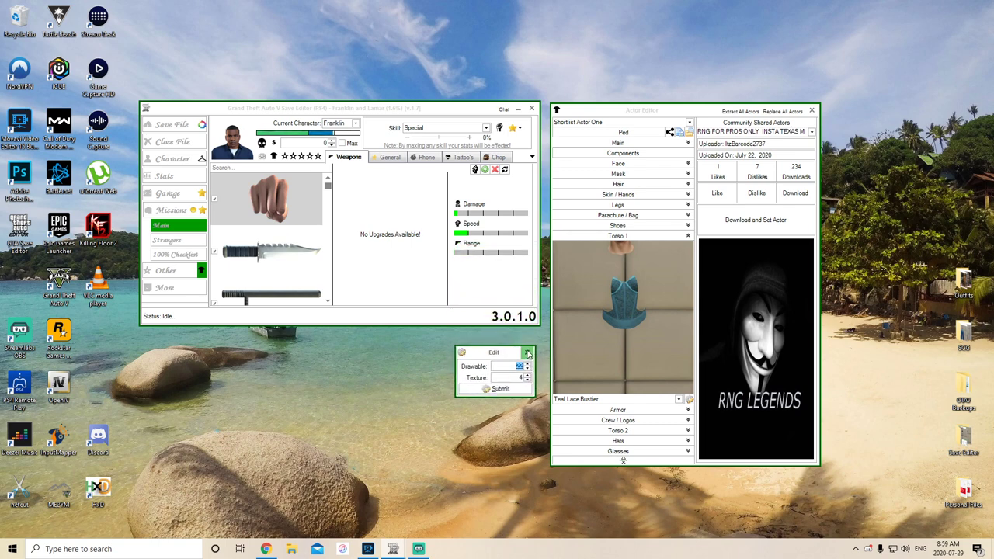
{"action": "left_click", "coordinate": [527, 353]}
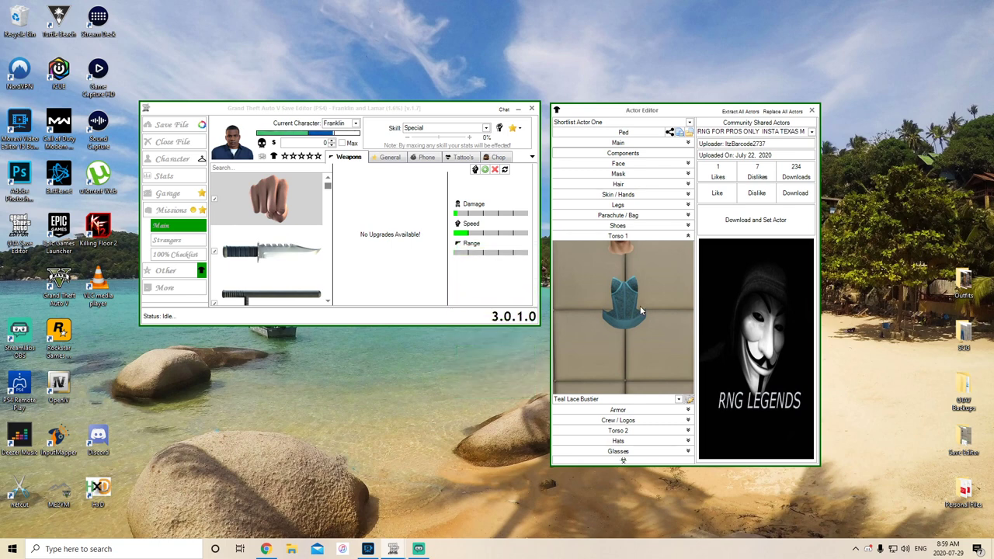
{"action": "left_click", "coordinate": [687, 235]}
Check the drawable and texture numbers of the actor's Armor component without changing them
{"action": "left_click", "coordinate": [687, 246]}
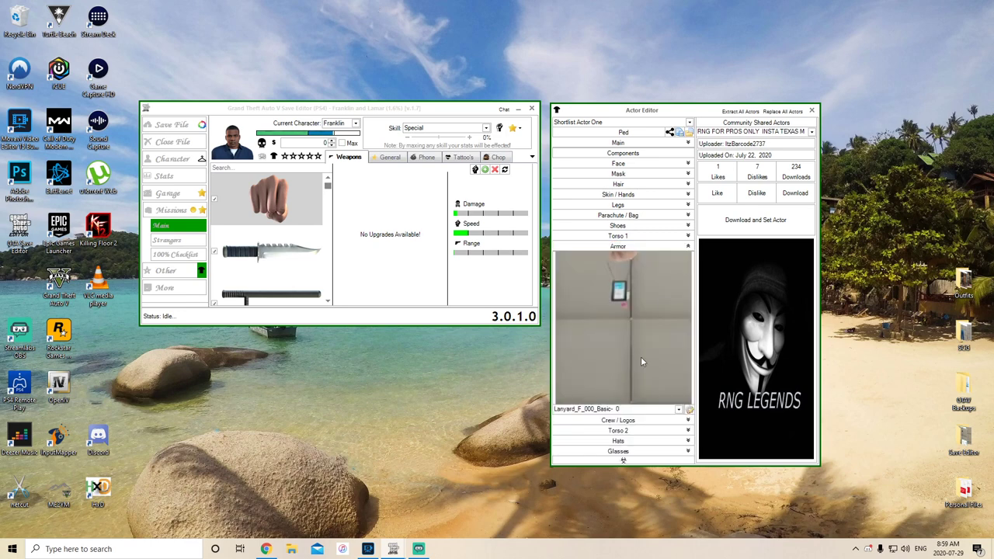
{"action": "left_click", "coordinate": [688, 408]}
{"action": "left_click_drag", "start_coordinate": [497, 255], "coordinate": [494, 342]}
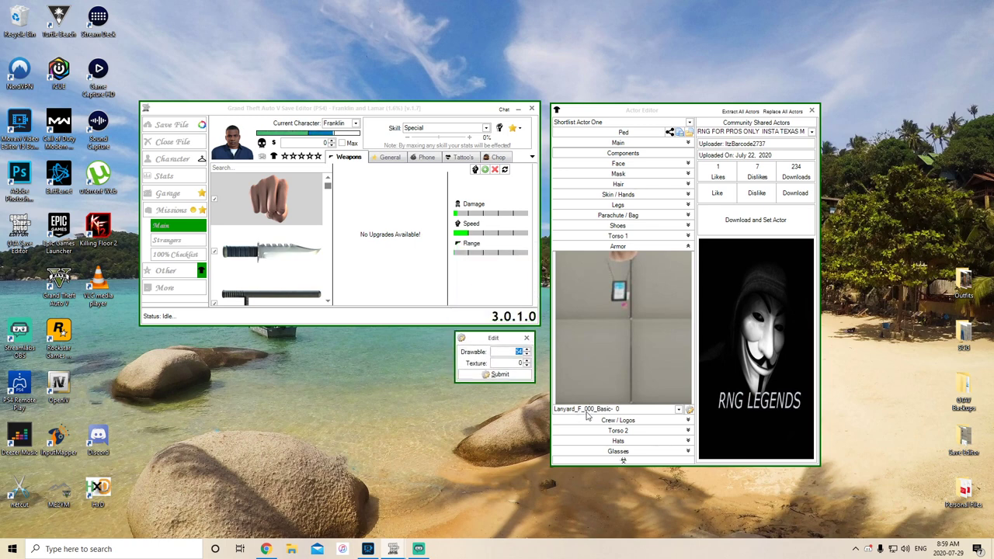
{"action": "left_click", "coordinate": [526, 338]}
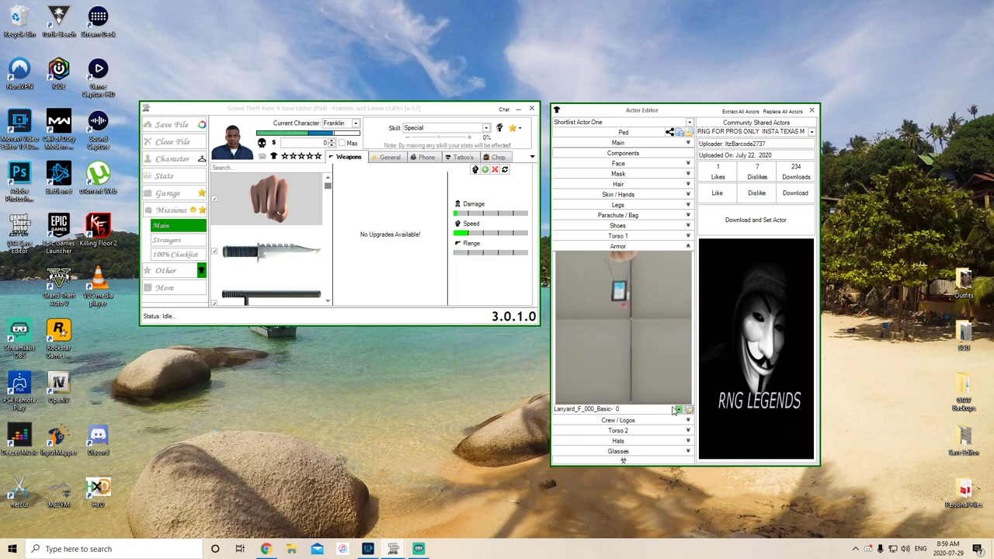
Look over the available Armor items, keep Lanyard_F_000_Basic- 0 selected, and recheck its drawable and texture numbers
{"action": "left_click", "coordinate": [675, 409]}
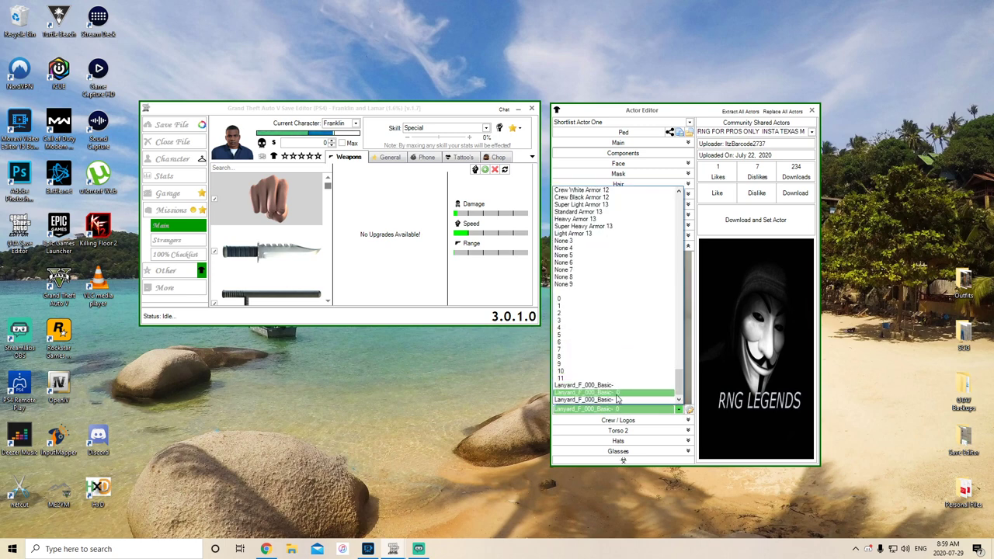
{"action": "left_click", "coordinate": [617, 398]}
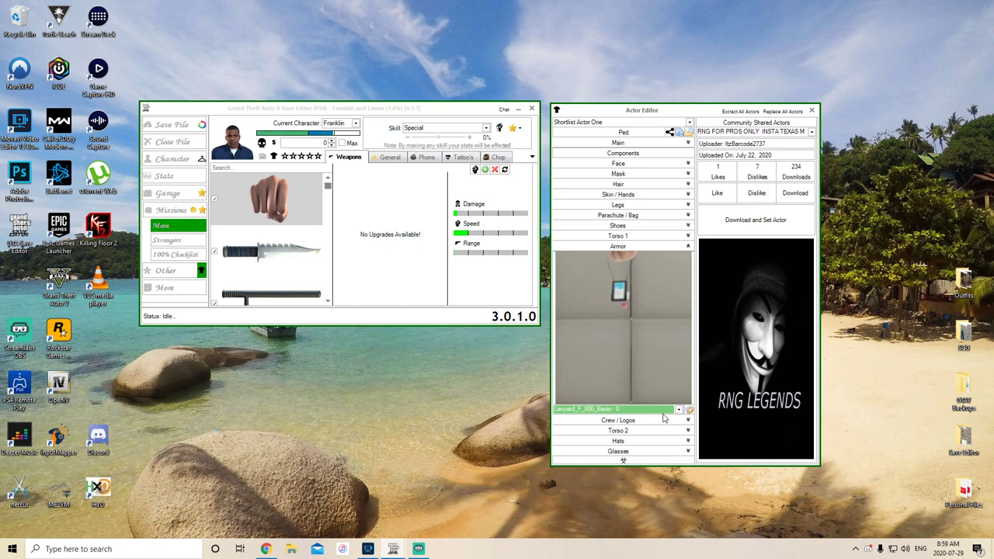
{"action": "left_click", "coordinate": [688, 409]}
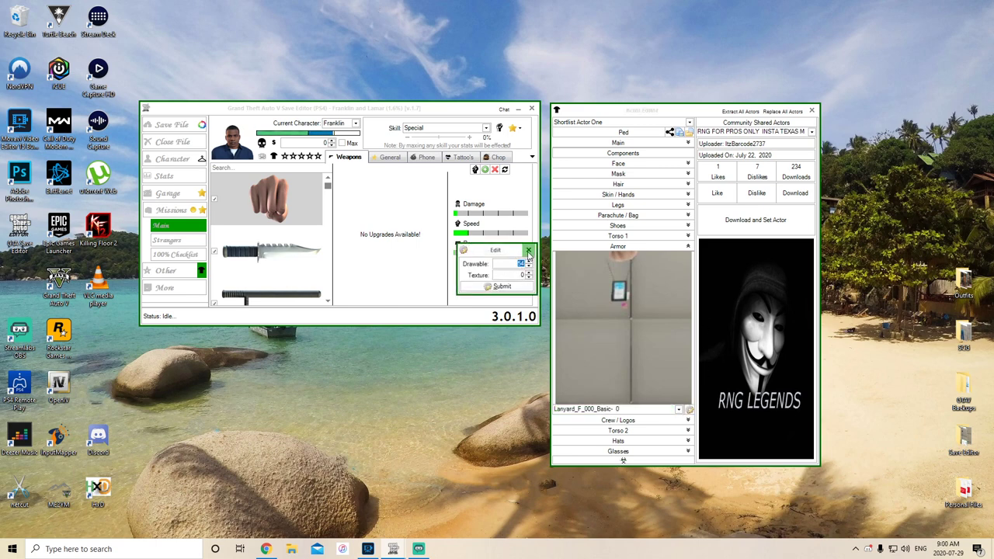
{"action": "left_click", "coordinate": [528, 250]}
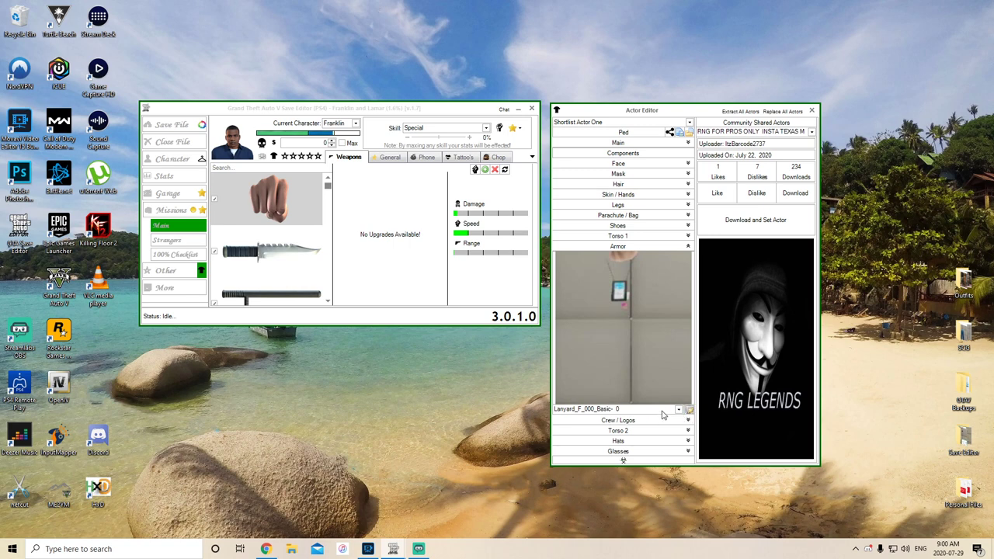
{"action": "left_click", "coordinate": [687, 246]}
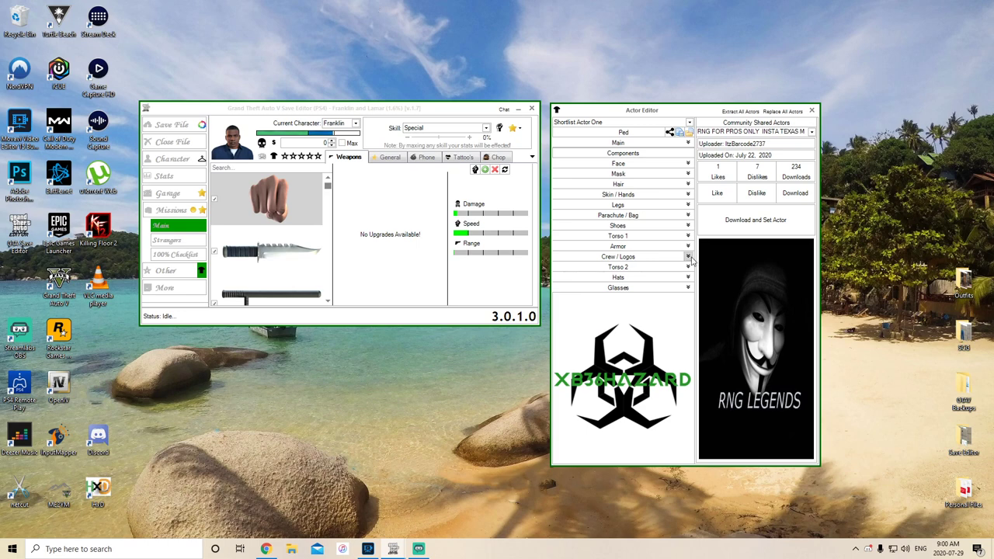
Set the drawable of the actor's Crew / Logos component to 10
{"action": "left_click", "coordinate": [686, 256]}
{"action": "left_click", "coordinate": [688, 420]}
{"action": "left_click_drag", "start_coordinate": [503, 256], "coordinate": [511, 345]}
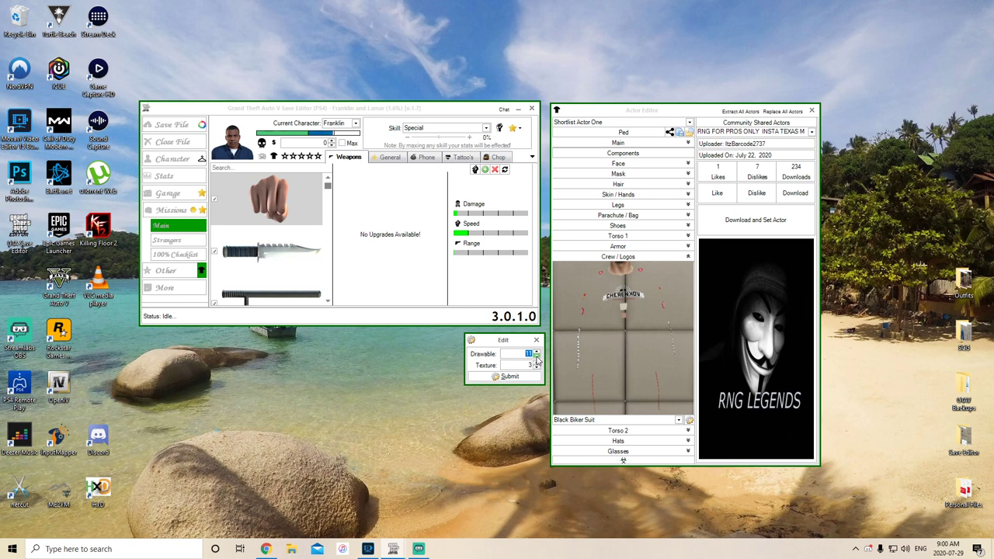
{"action": "left_click", "coordinate": [512, 376]}
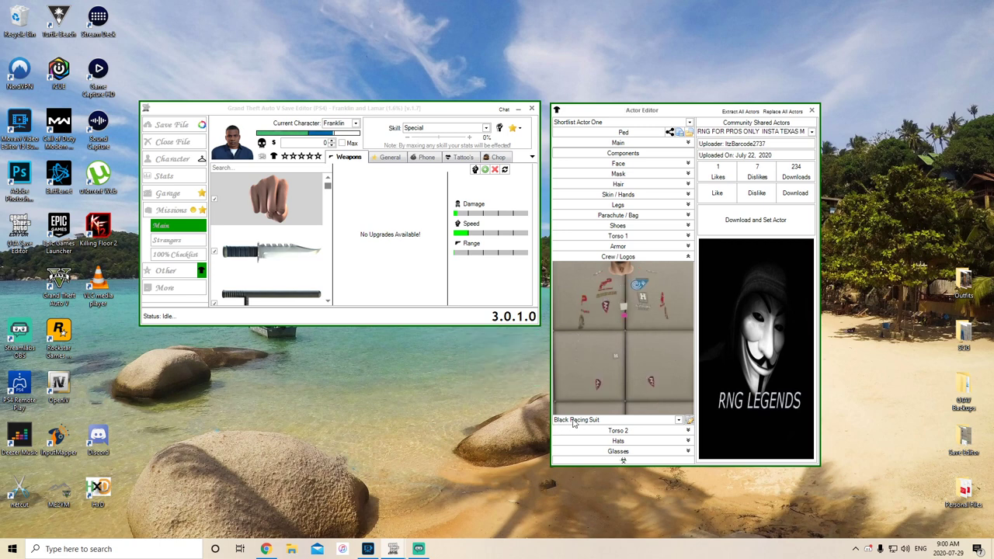
Restore the Crew / Logos component's drawable to 11 and collapse its section
{"action": "left_click", "coordinate": [689, 420]}
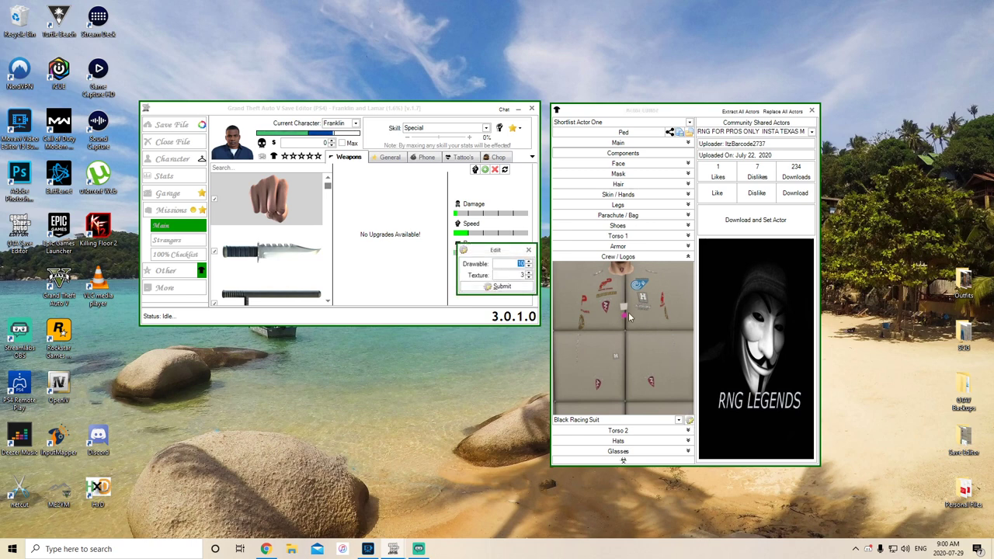
{"action": "left_click", "coordinate": [503, 286]}
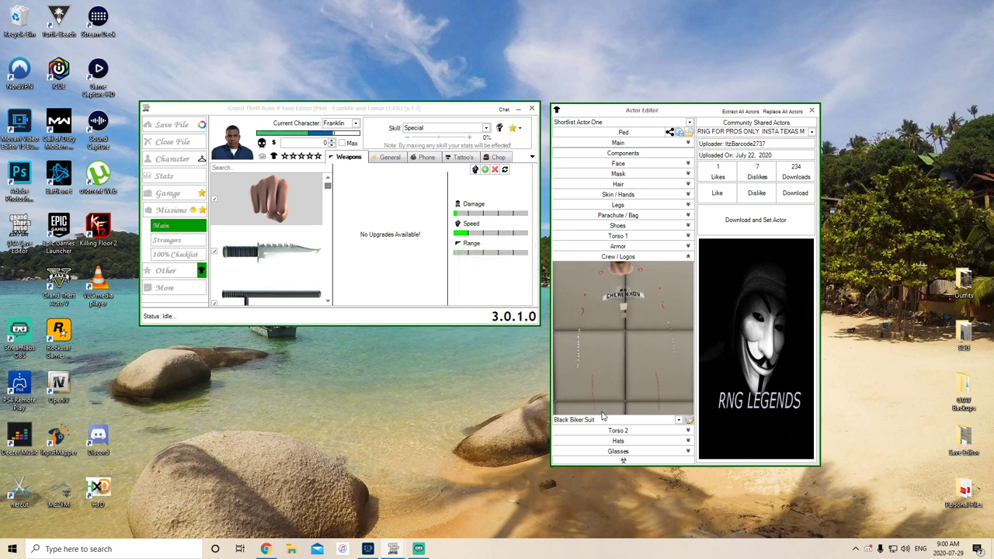
{"action": "left_click", "coordinate": [687, 256]}
Look over the Torso 2 items, keep The Dinner selected, and check its drawable and texture numbers
{"action": "left_click", "coordinate": [686, 266]}
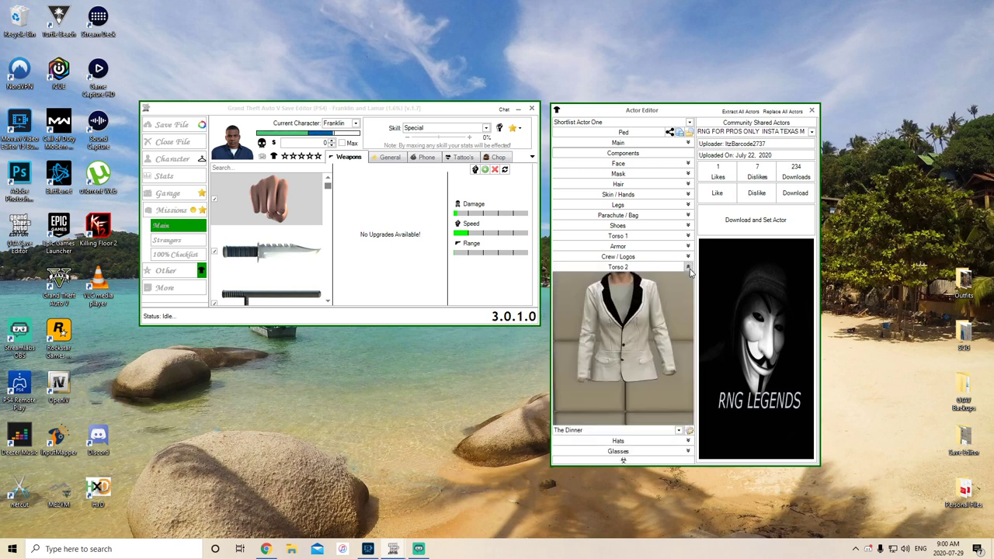
{"action": "left_click", "coordinate": [654, 431]}
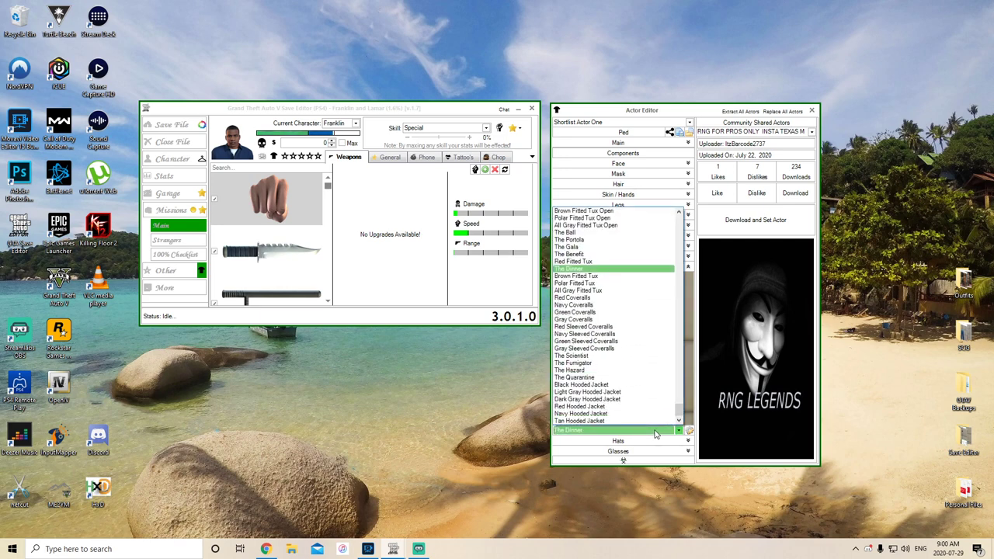
{"action": "left_click", "coordinate": [654, 433]}
{"action": "left_click", "coordinate": [688, 430]}
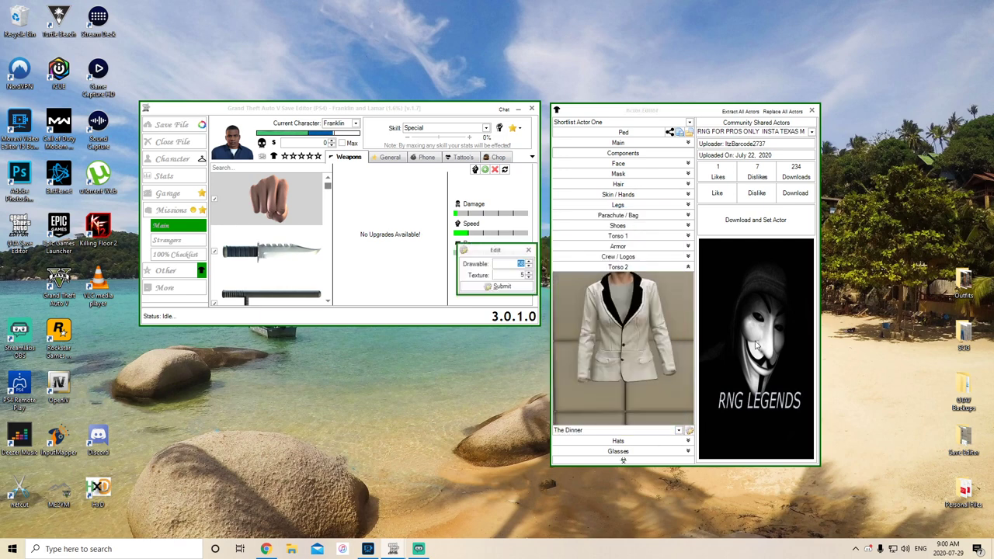
{"action": "left_click_drag", "start_coordinate": [501, 252], "coordinate": [503, 365]}
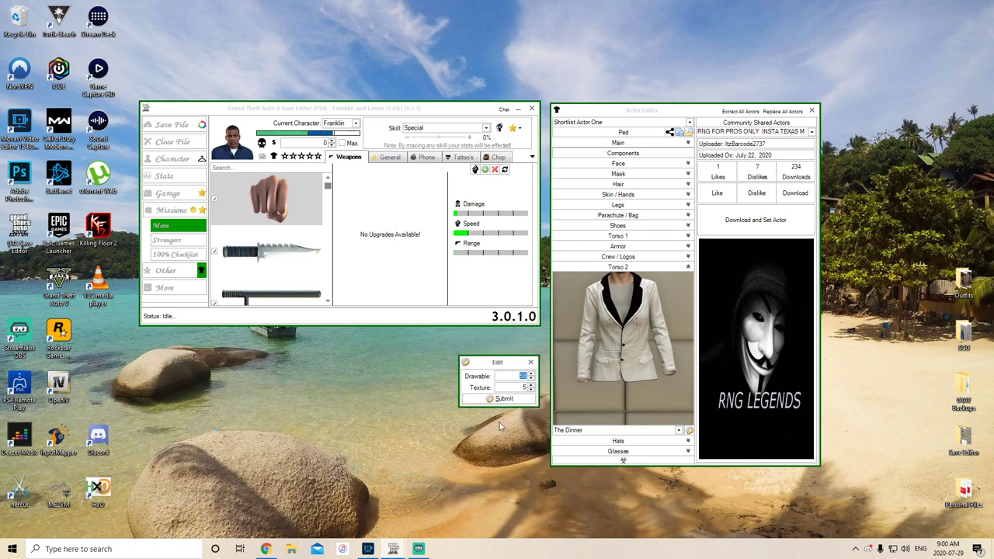
{"action": "left_click", "coordinate": [531, 364]}
Reopen the Torso 2 item list, recheck the component's drawable and texture numbers without changing them, and collapse the section
{"action": "left_click", "coordinate": [678, 430]}
{"action": "left_click", "coordinate": [678, 431]}
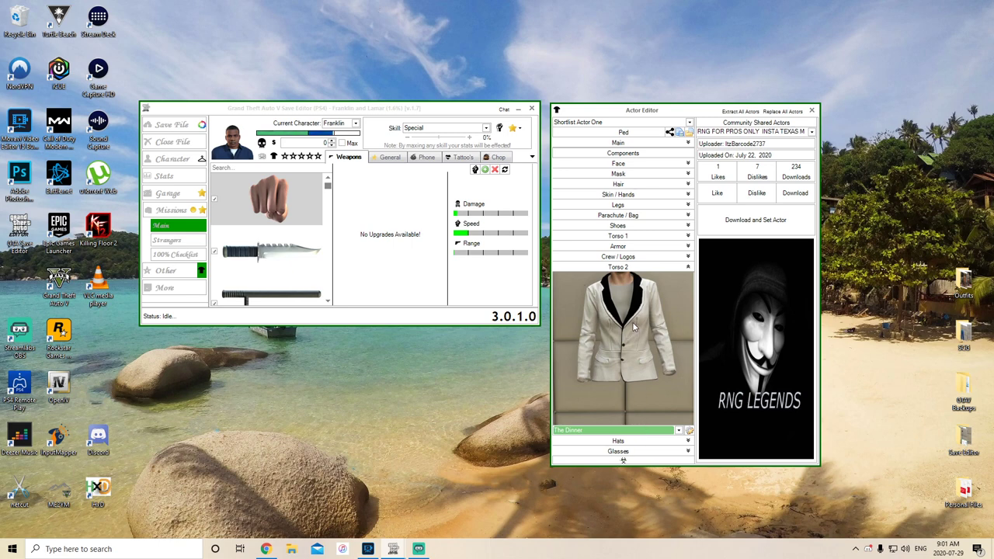
{"action": "left_click", "coordinate": [678, 430]}
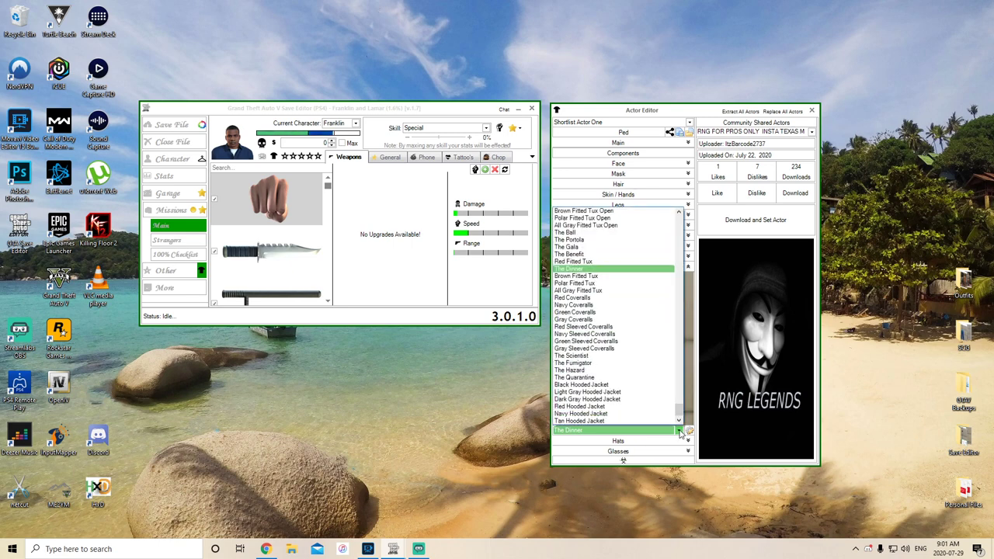
{"action": "left_click", "coordinate": [679, 430]}
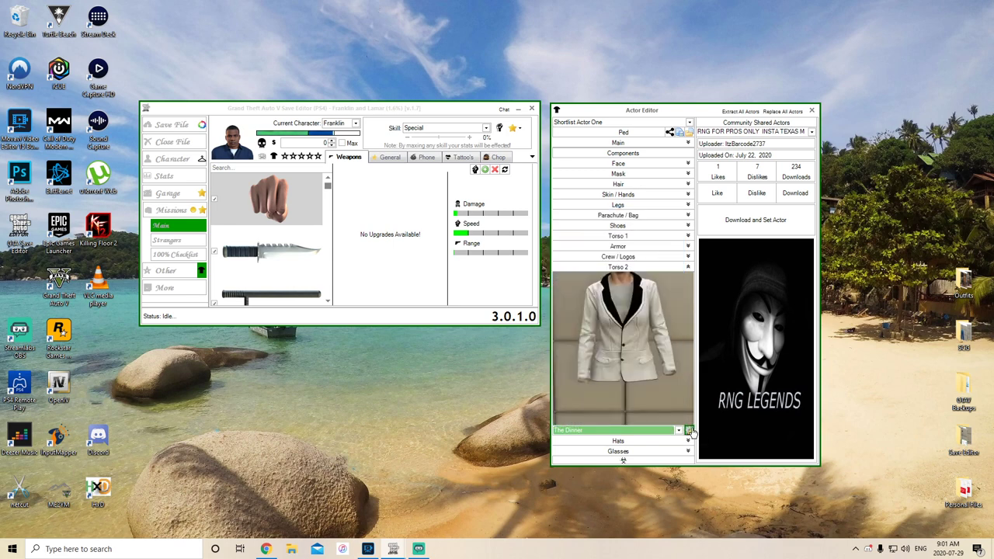
{"action": "left_click", "coordinate": [689, 430]}
{"action": "left_click_drag", "start_coordinate": [500, 249], "coordinate": [501, 348]}
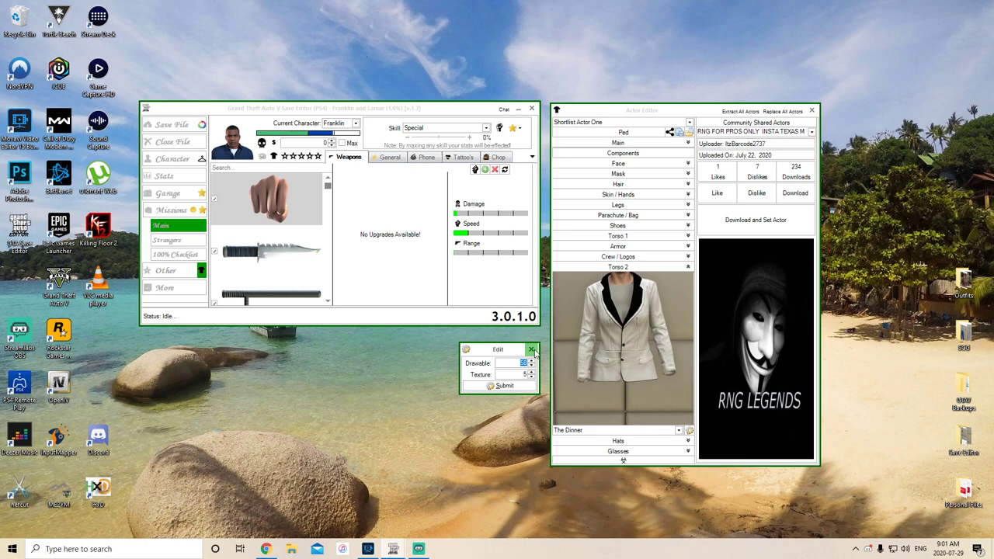
{"action": "left_click", "coordinate": [531, 349]}
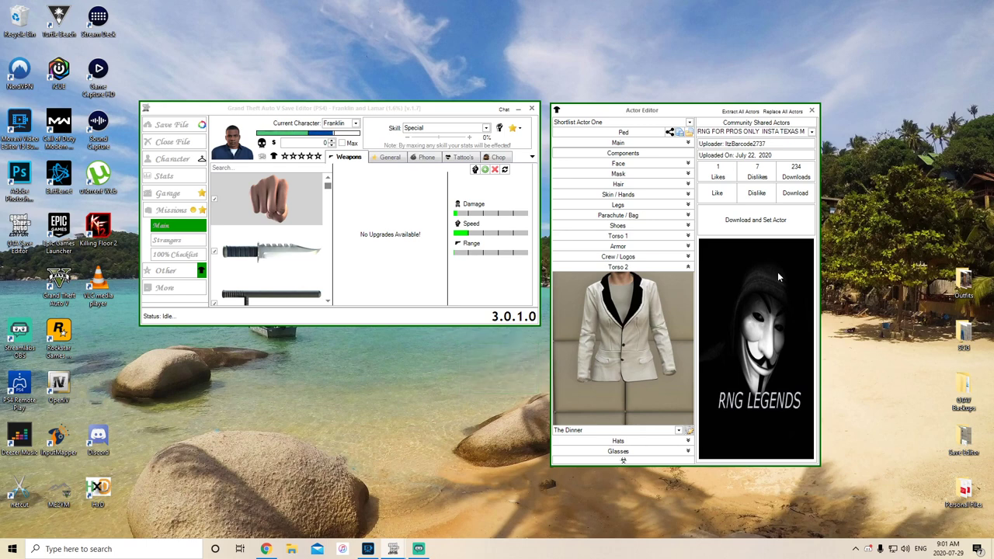
{"action": "left_click", "coordinate": [687, 266]}
View the items assigned to the actor's Hats and Glasses components, collapsing each section after viewing
{"action": "left_click", "coordinate": [687, 277]}
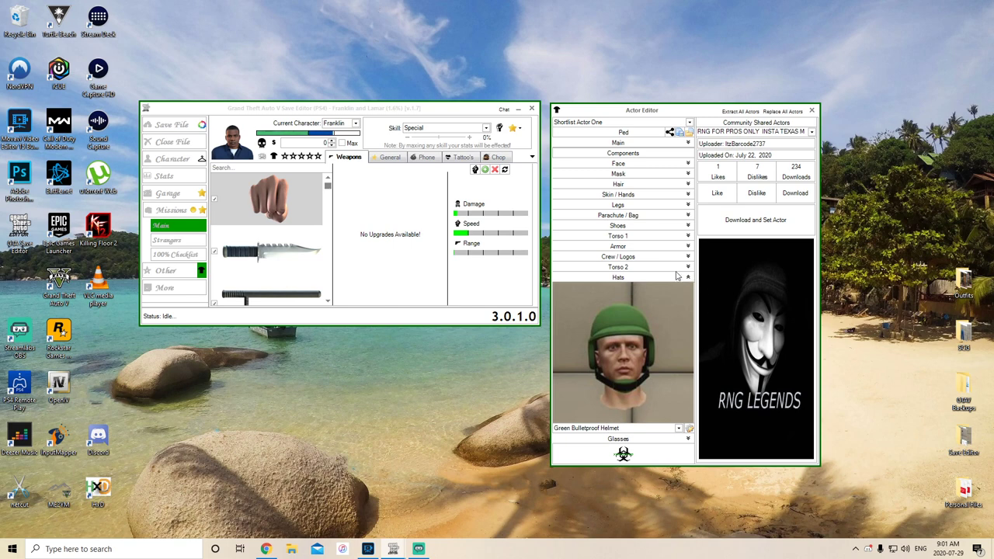
{"action": "left_click", "coordinate": [687, 278]}
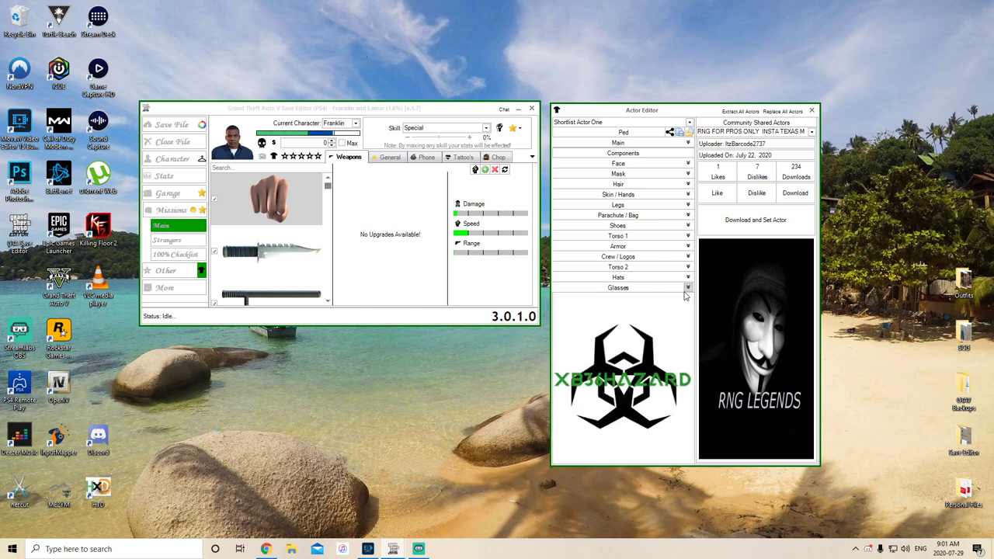
{"action": "left_click", "coordinate": [687, 288]}
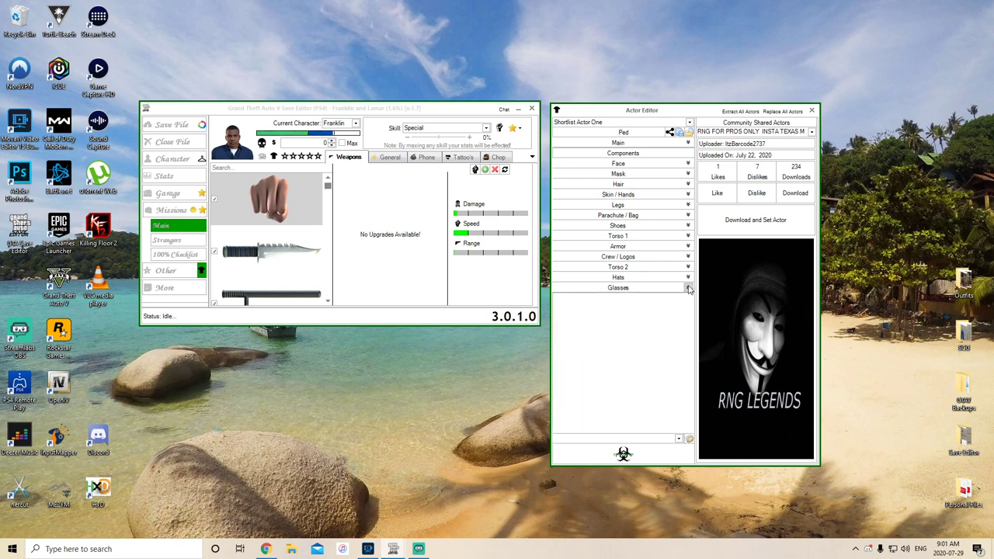
{"action": "left_click", "coordinate": [687, 288]}
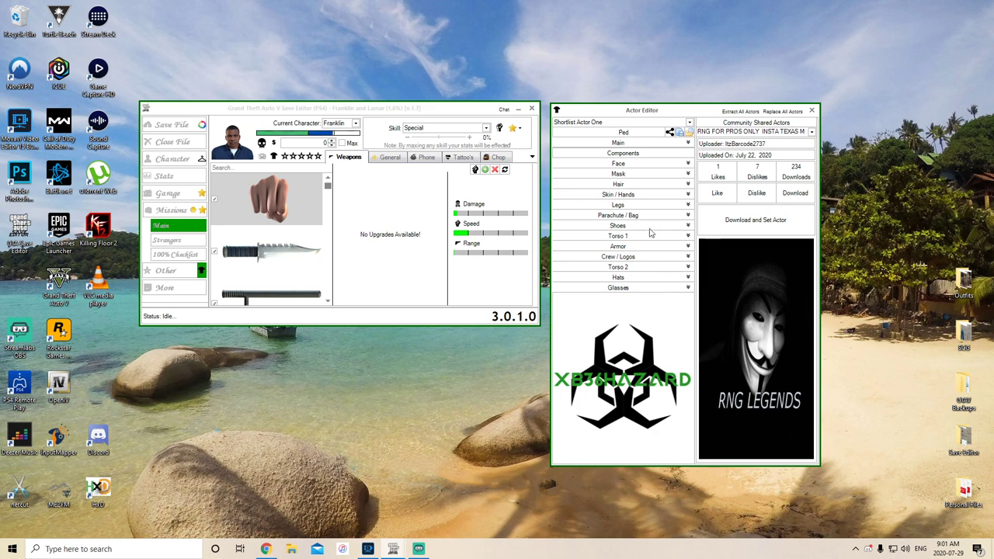
Check the drawable and texture numbers of the actor's Legs component without changing them and collapse its section
{"action": "left_click", "coordinate": [687, 205]}
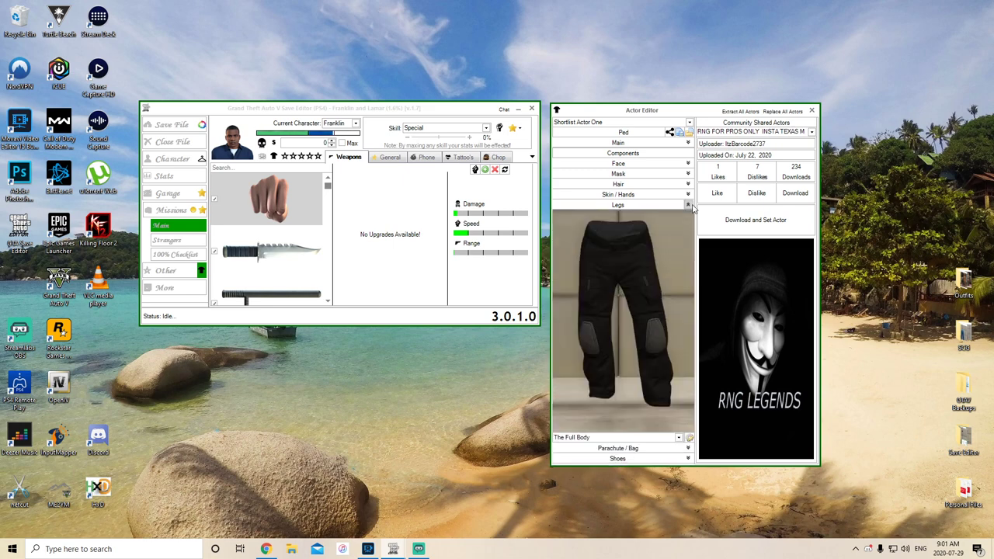
{"action": "left_click", "coordinate": [689, 437]}
{"action": "left_click", "coordinate": [527, 250]}
{"action": "left_click", "coordinate": [687, 205]}
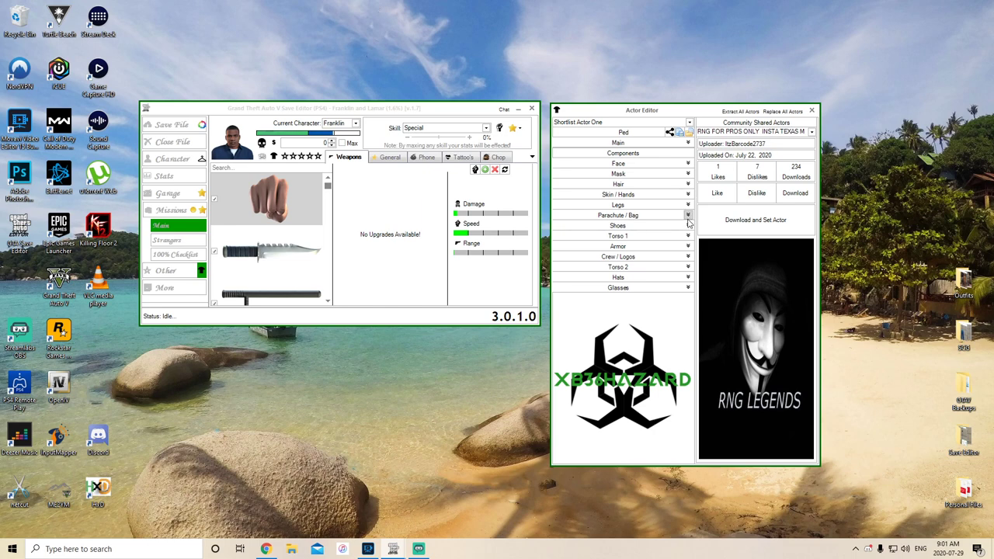
Review the previews of the Shoes, Torso 1, Armor, Crew / Logos and Torso 2 components one at a time, collapsing each
{"action": "left_click", "coordinate": [687, 225]}
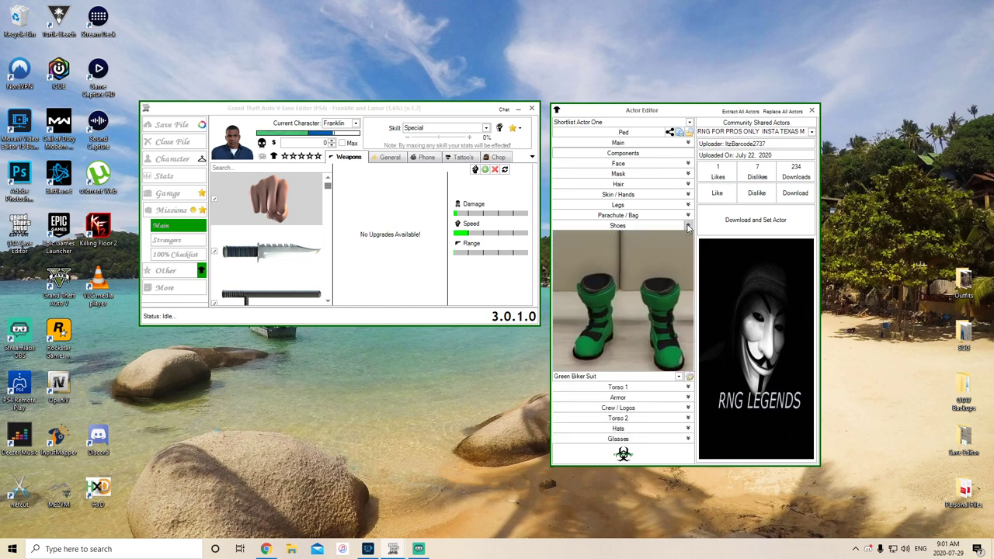
{"action": "left_click", "coordinate": [687, 225]}
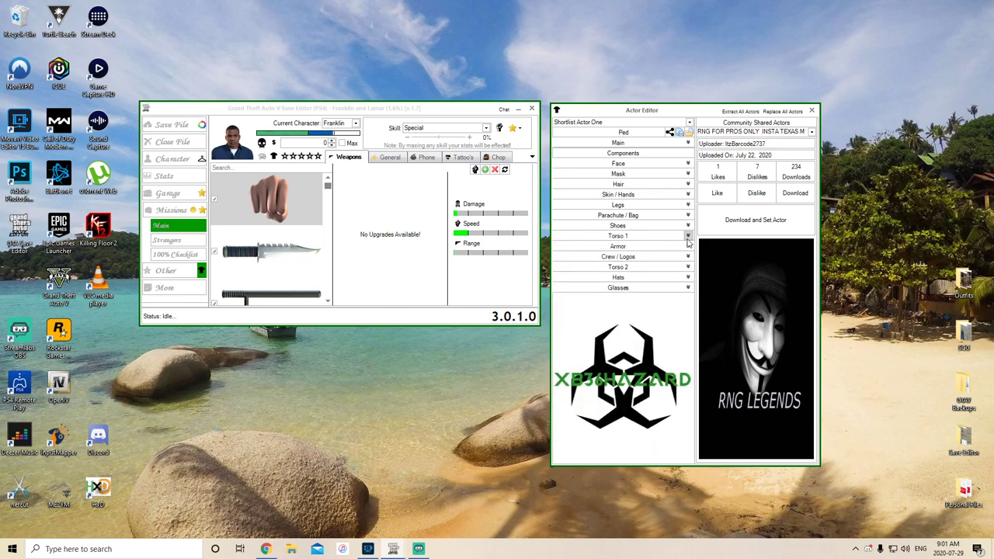
{"action": "left_click", "coordinate": [687, 235]}
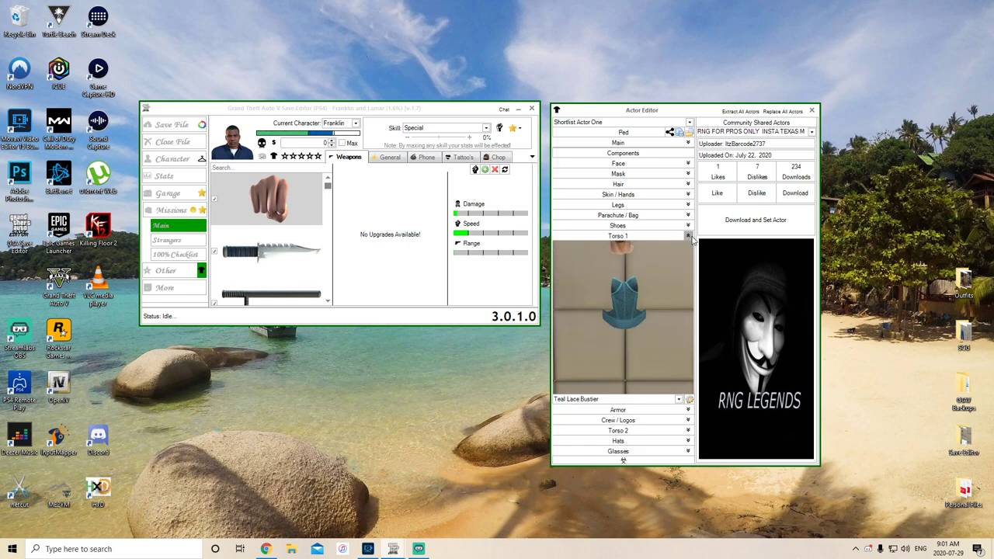
{"action": "left_click", "coordinate": [687, 235]}
{"action": "left_click", "coordinate": [687, 246]}
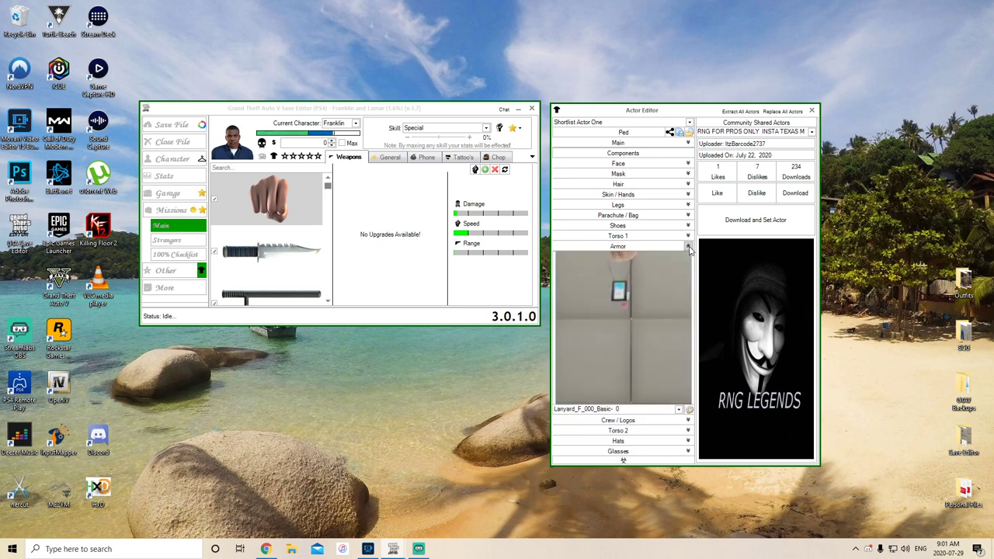
{"action": "left_click", "coordinate": [687, 246]}
{"action": "left_click", "coordinate": [687, 256]}
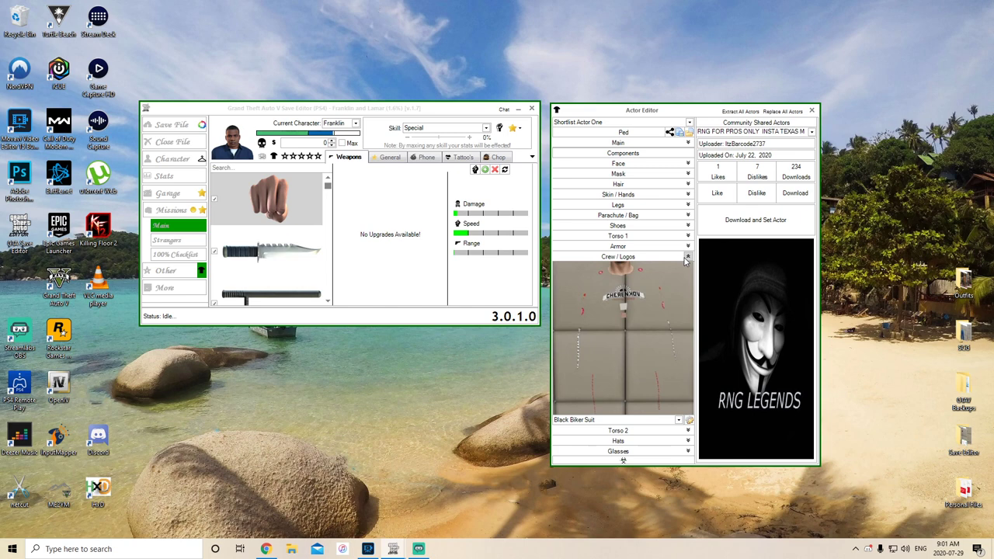
{"action": "left_click", "coordinate": [688, 259]}
{"action": "left_click", "coordinate": [687, 267]}
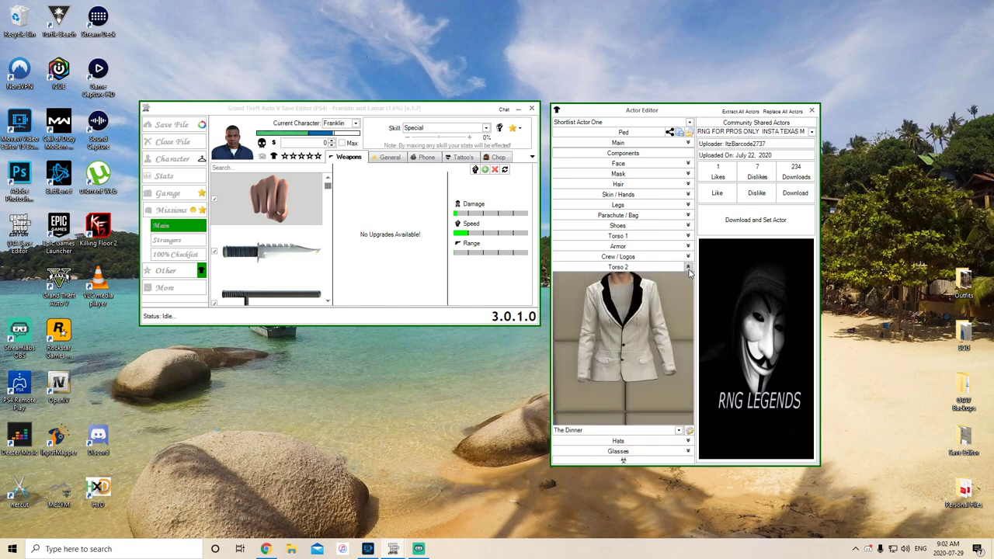
{"action": "left_click", "coordinate": [686, 267]}
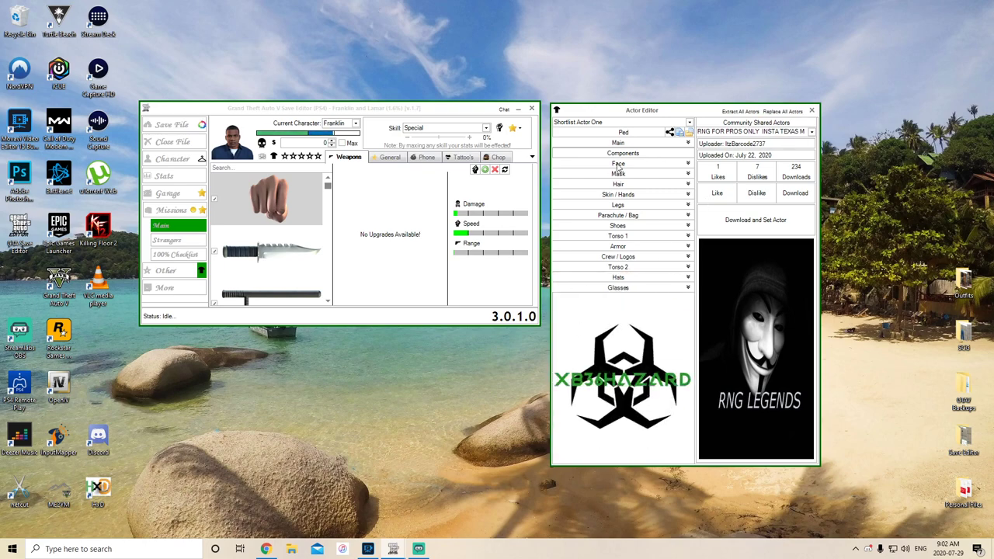
Close the Actor Editor and minimize the save editor's main window
{"action": "left_click", "coordinate": [811, 110]}
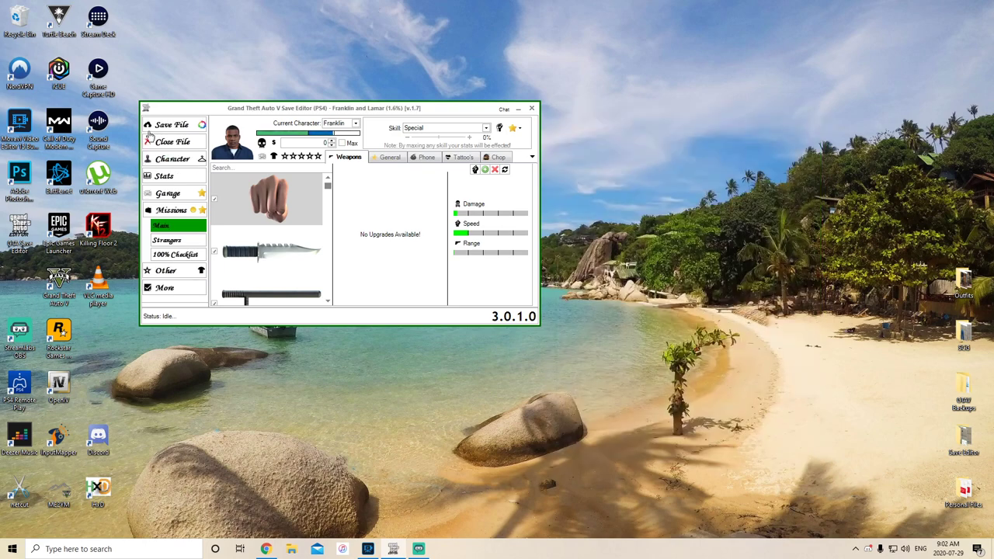
{"action": "left_click", "coordinate": [533, 309]}
{"action": "left_click", "coordinate": [517, 109]}
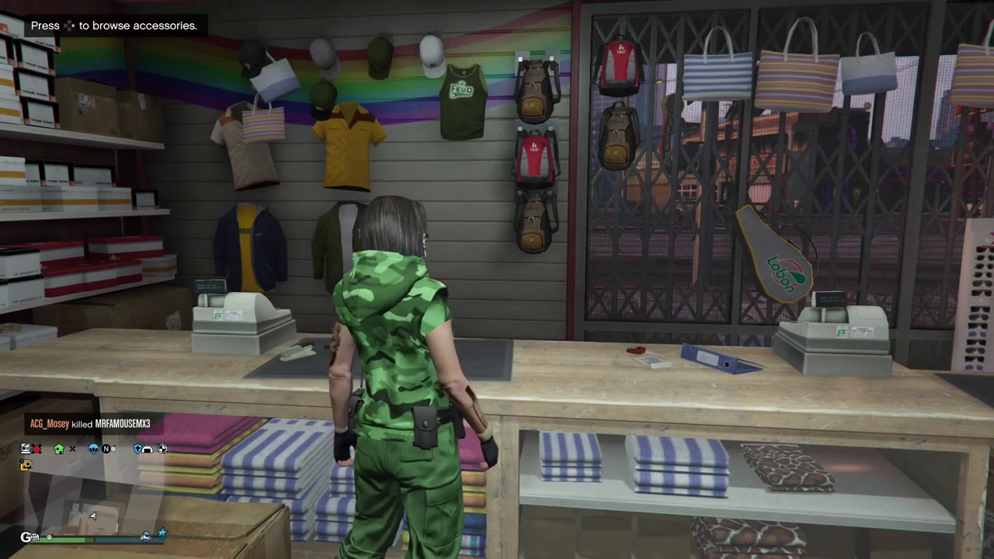
Switch to GTA Online, browse the Discount Store accessories, and view which earrings the character has equipped
{"action": "key", "text": "e"}
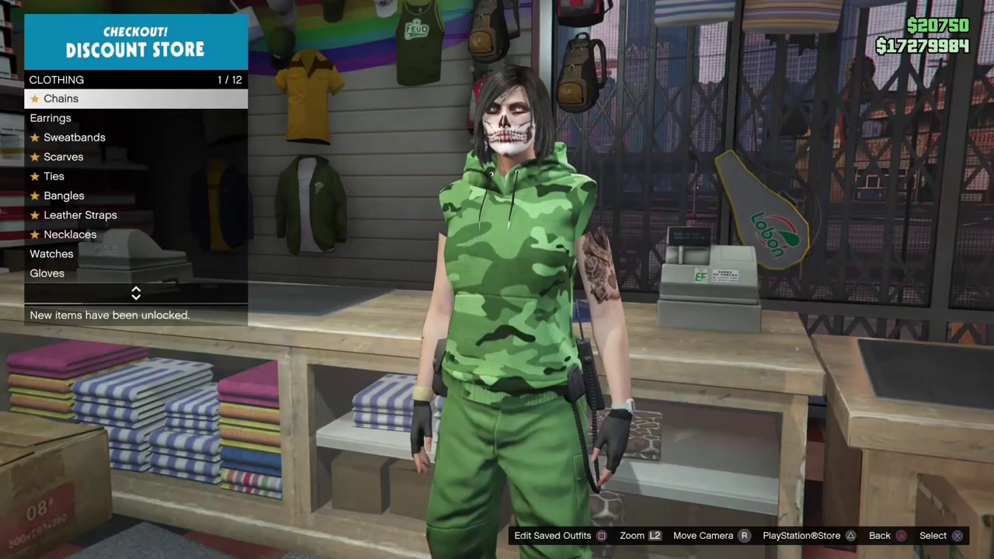
{"action": "key", "text": "Down"}
{"action": "key", "text": "Down"}
{"action": "key", "text": "Down"}
{"action": "key", "text": "Down"}
{"action": "key", "text": "Up"}
{"action": "key", "text": "Up"}
{"action": "key", "text": "Up"}
{"action": "key", "text": "Return"}
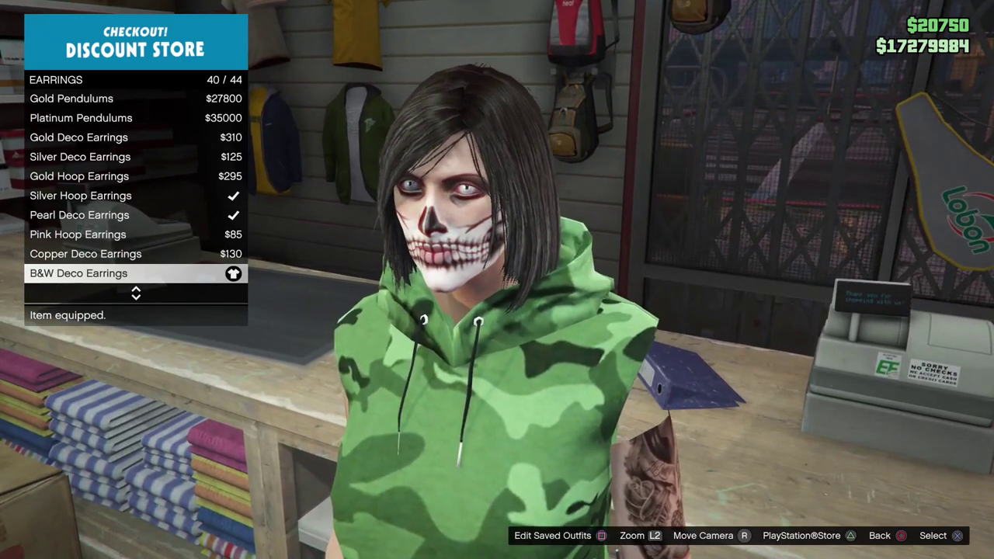
Return to the store's clothing categories and view which watch the character has equipped
{"action": "key", "text": "Escape"}
{"action": "key", "text": "Down"}
{"action": "key", "text": "Down"}
{"action": "key", "text": "Down"}
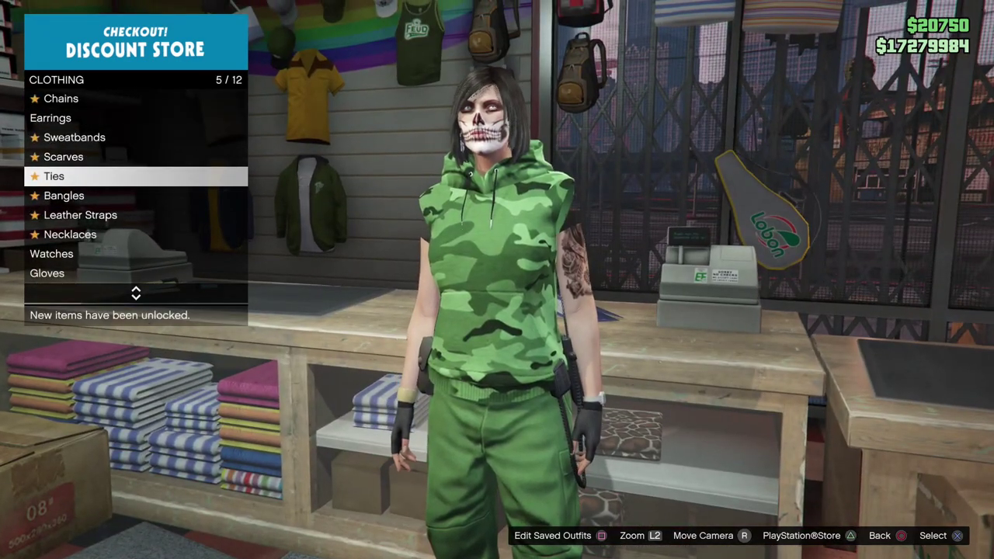
{"action": "key", "text": "Down"}
{"action": "key", "text": "Down"}
{"action": "key", "text": "Down"}
{"action": "key", "text": "Down"}
{"action": "key", "text": "Return"}
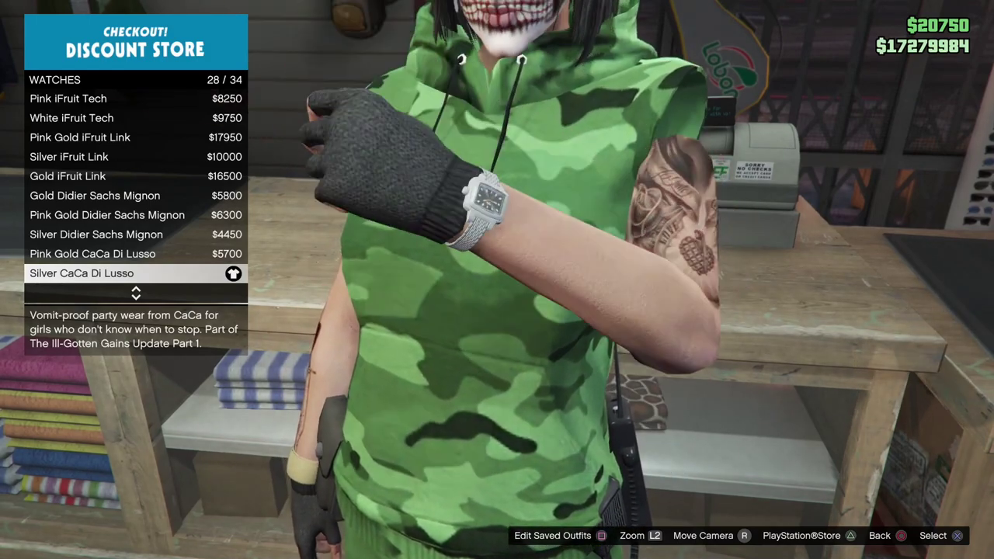
View which item the character has equipped in the Cuffs category, and leave the store's accessories menu
{"action": "key", "text": "Escape"}
{"action": "key", "text": "Down"}
{"action": "key", "text": "Down"}
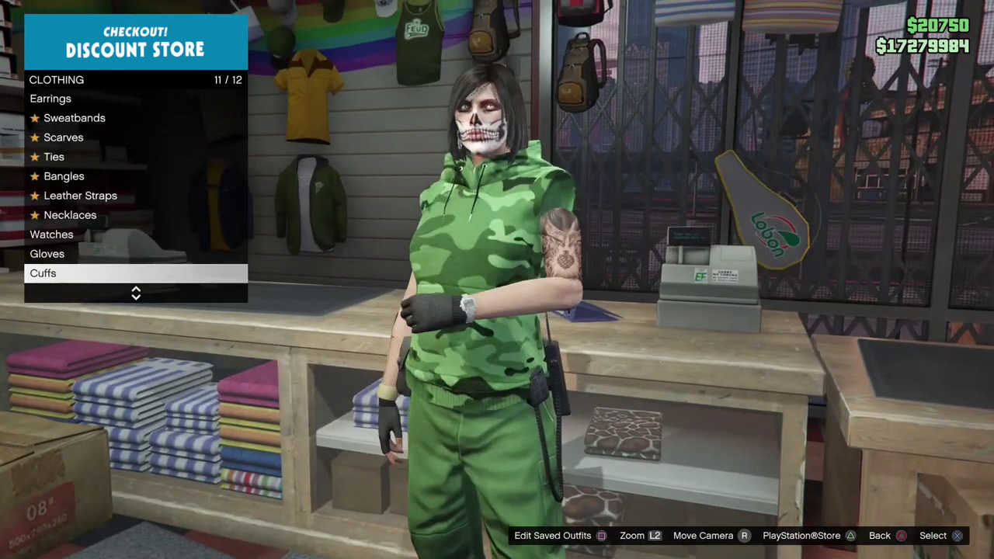
{"action": "key", "text": "Down"}
{"action": "key", "text": "Up"}
{"action": "key", "text": "Return"}
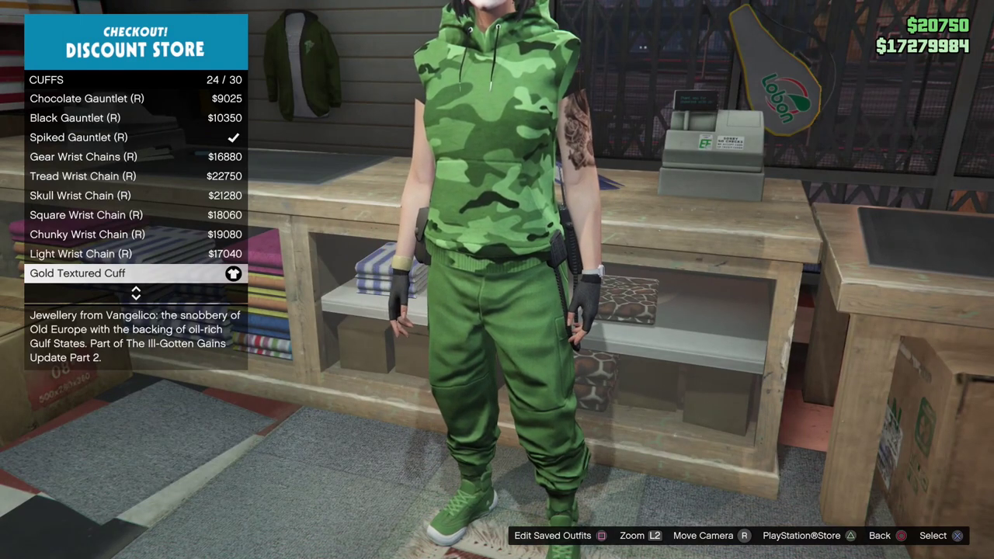
{"action": "key", "text": "Escape"}
{"action": "key", "text": "Escape"}
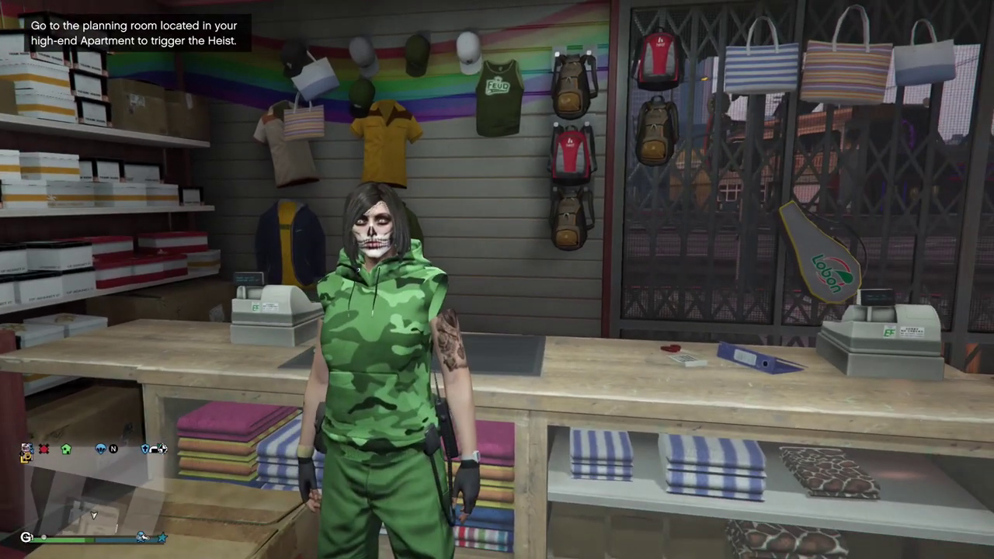
Request the Swap Character option from GTA Online's pause menu
{"action": "key", "text": "Escape"}
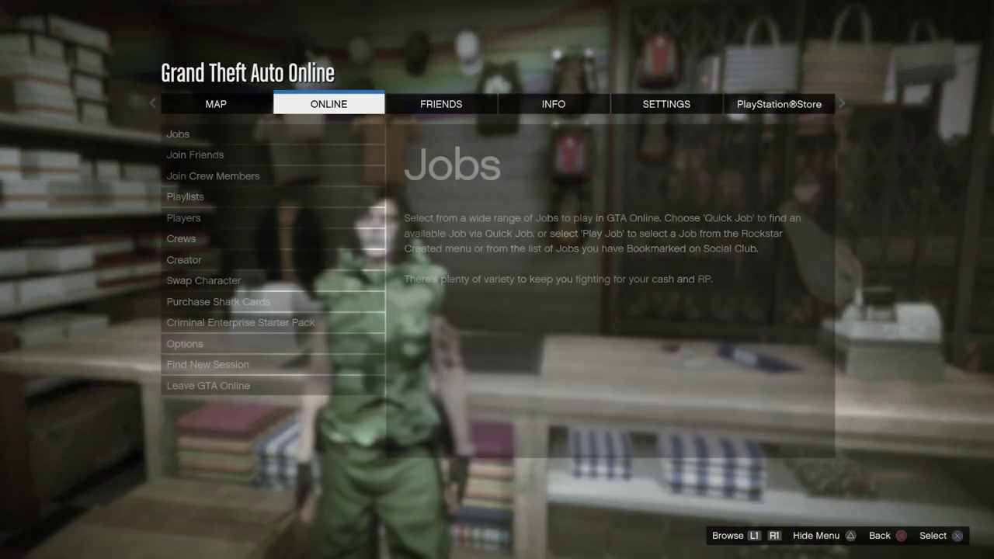
{"action": "key", "text": "Down"}
{"action": "key", "text": "Down"}
{"action": "key", "text": "Down"}
{"action": "key", "text": "Down"}
{"action": "key", "text": "Down"}
{"action": "key", "text": "Down"}
{"action": "key", "text": "Down"}
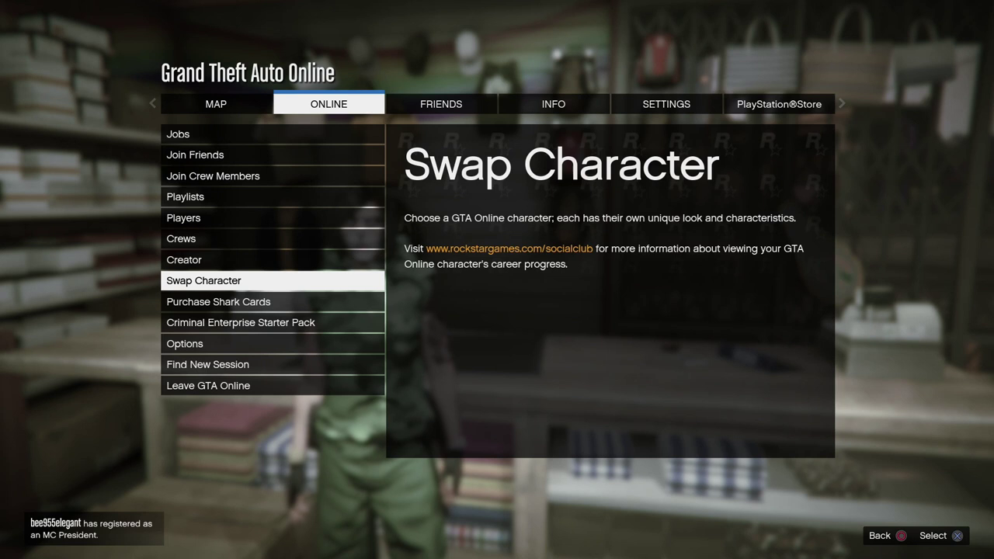
{"action": "key", "text": "Return"}
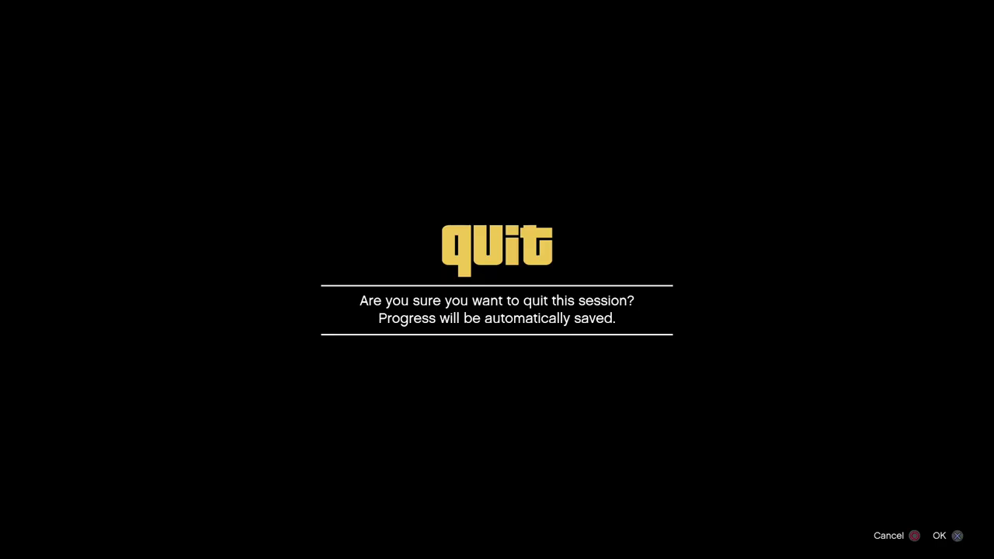